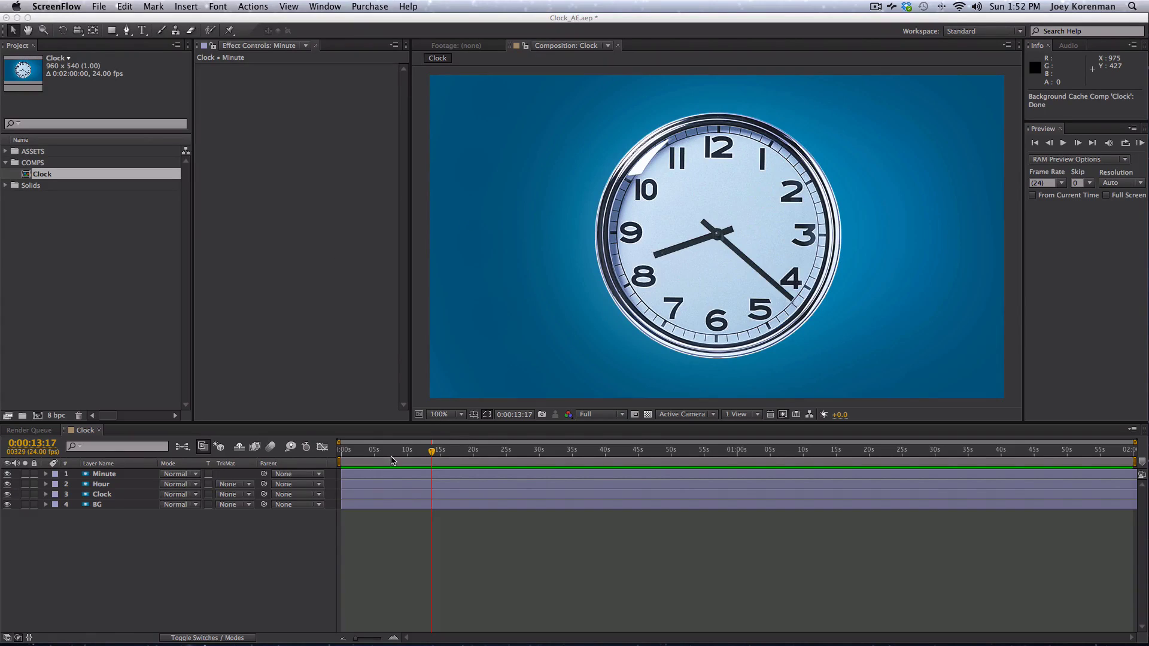
Select the Minute hand layer and reveal its Rotation property with R.
{"action": "left_click", "coordinate": [431, 455]}
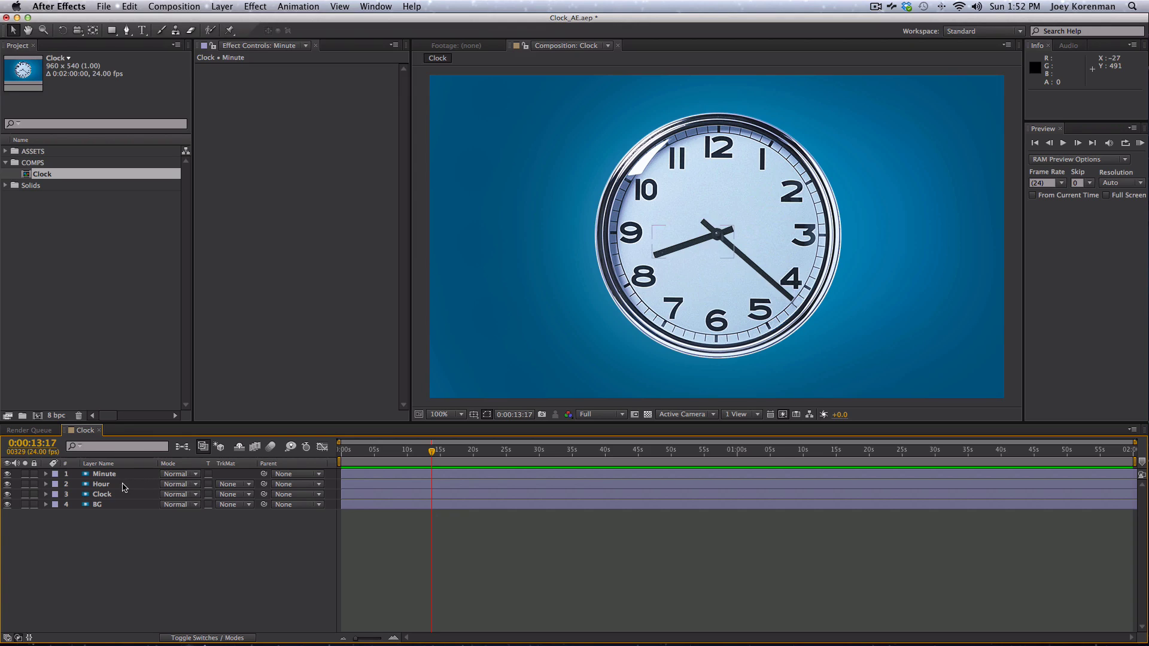
{"action": "left_click", "coordinate": [123, 485]}
{"action": "left_click", "coordinate": [122, 476]}
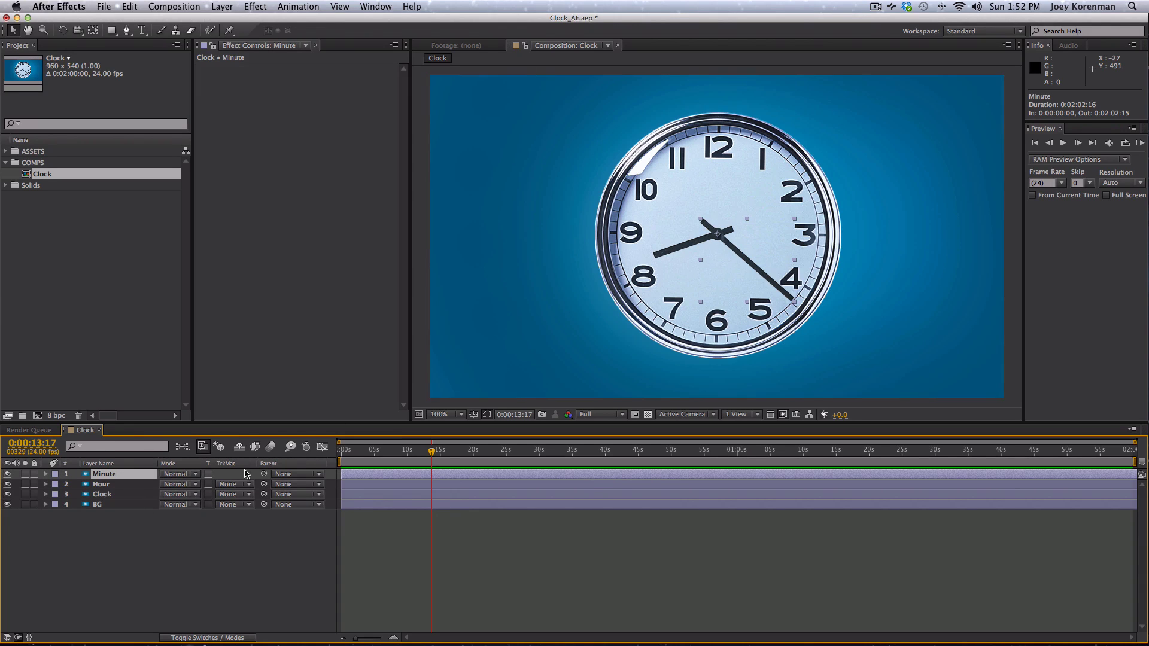
{"action": "key", "text": "period"}
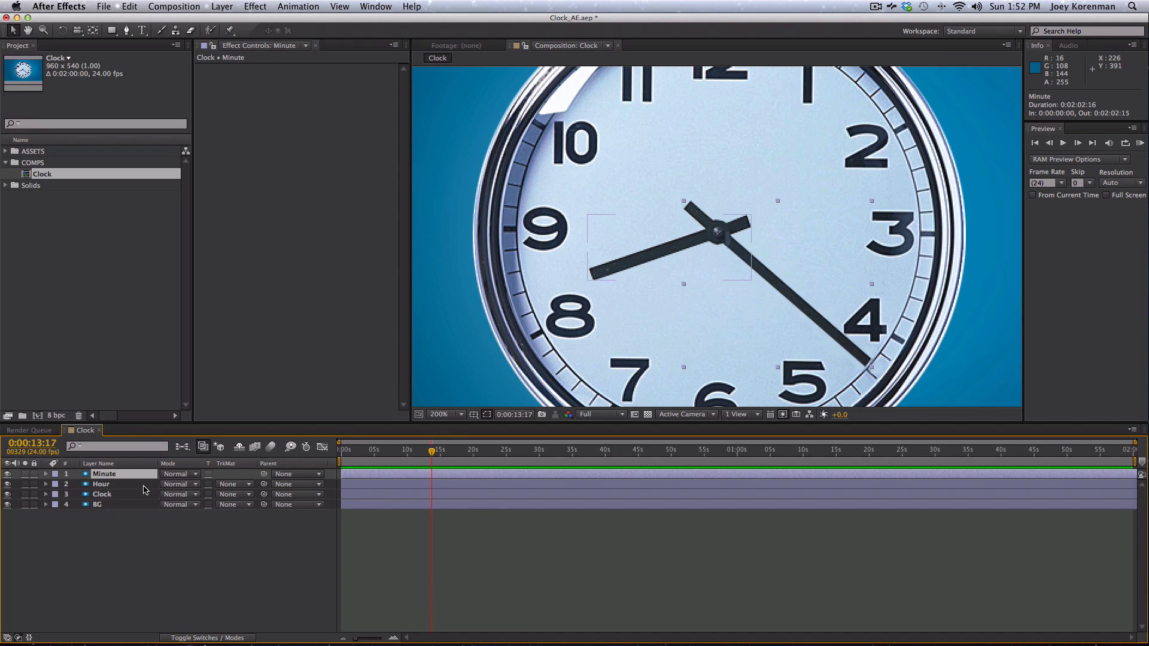
{"action": "key", "text": "r"}
Try a ~147° rotation keyframe, undo it, and return to the timeline start.
{"action": "left_click", "coordinate": [76, 484]}
{"action": "left_click_drag", "start_coordinate": [175, 484], "coordinate": [287, 438]}
{"action": "key", "text": "super+z"}
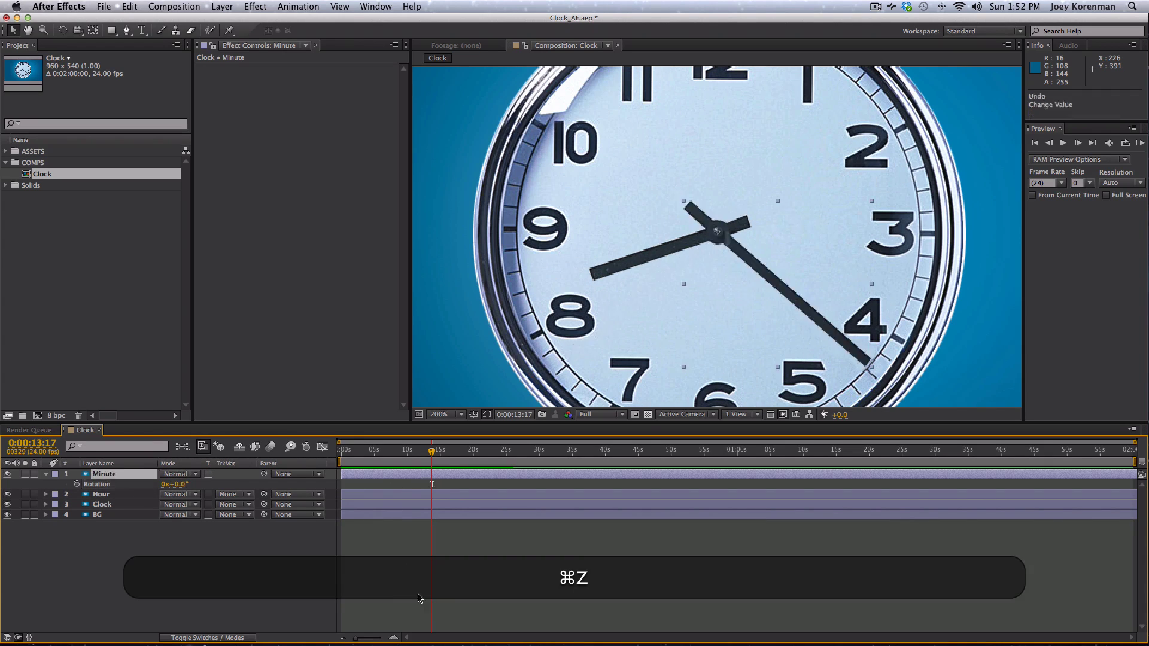
{"action": "key", "text": "comma"}
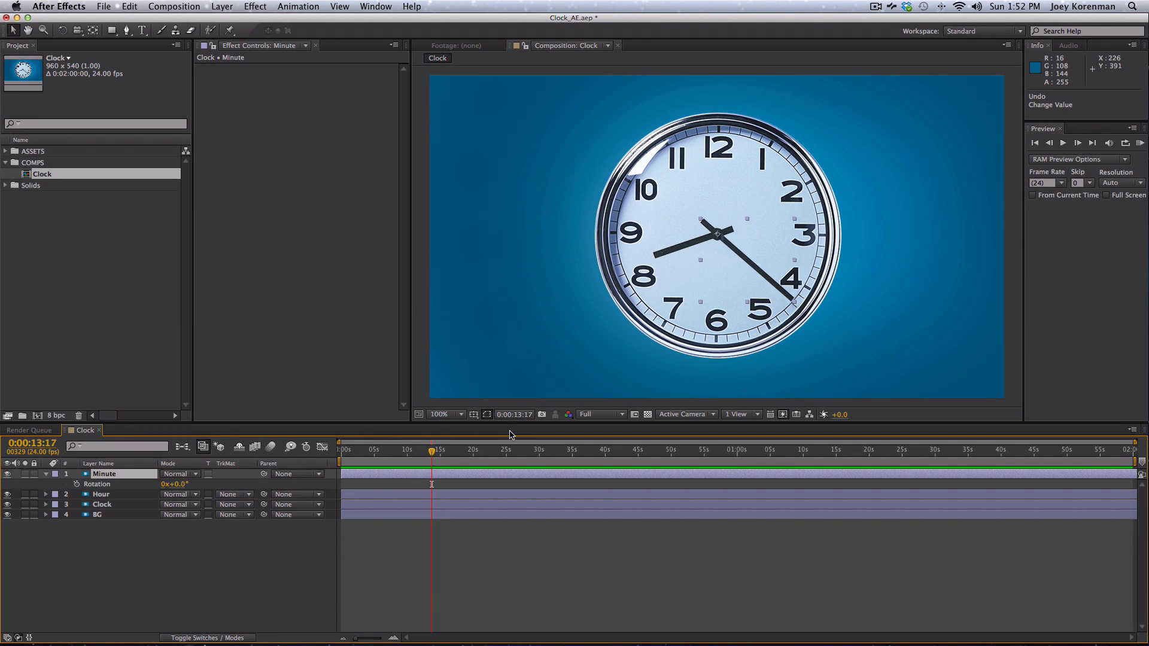
{"action": "key", "text": "F2"}
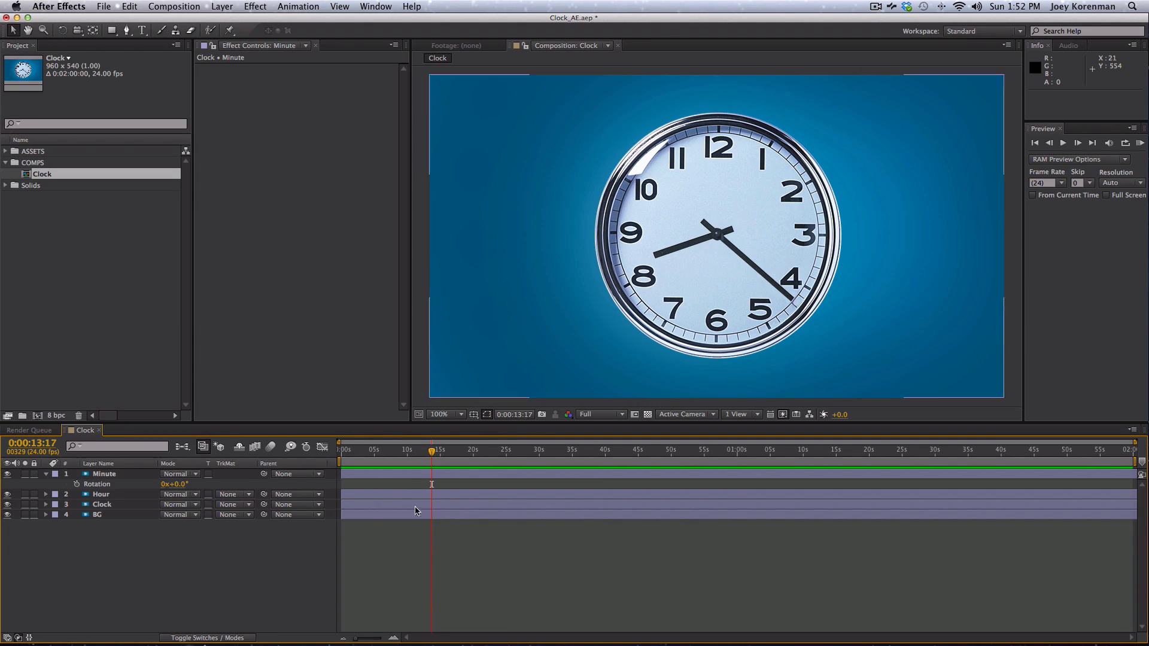
{"action": "left_click", "coordinate": [342, 450]}
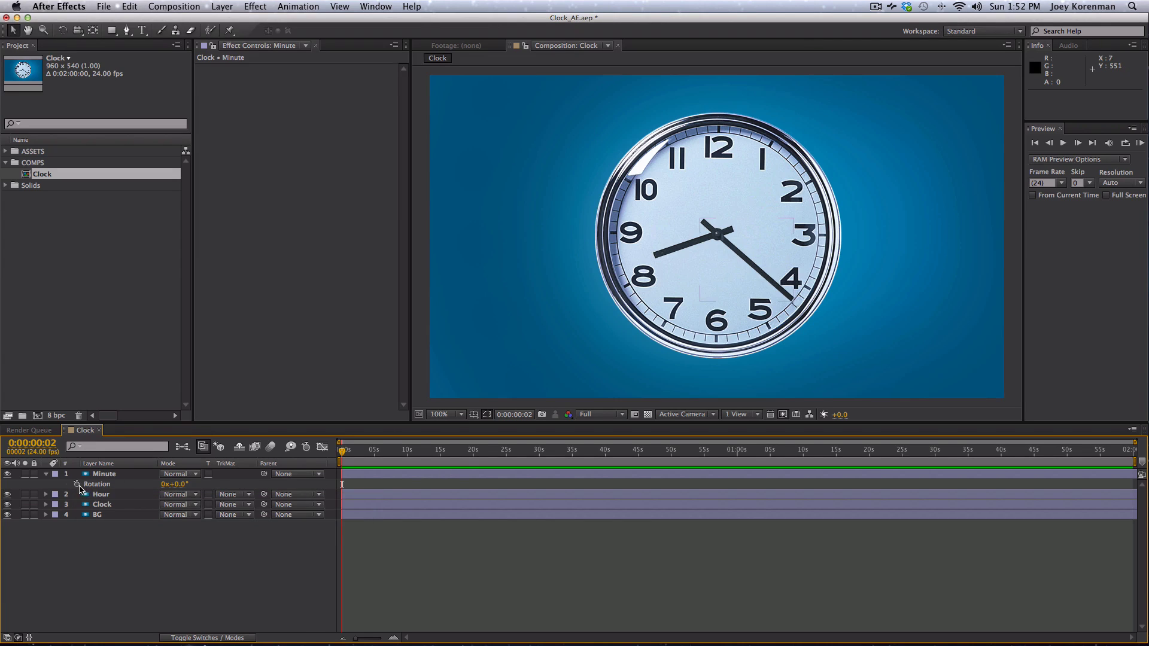
Key the minute hand's Rotation at 0° at the start and over a full turn near 30 seconds.
{"action": "left_click", "coordinate": [77, 484]}
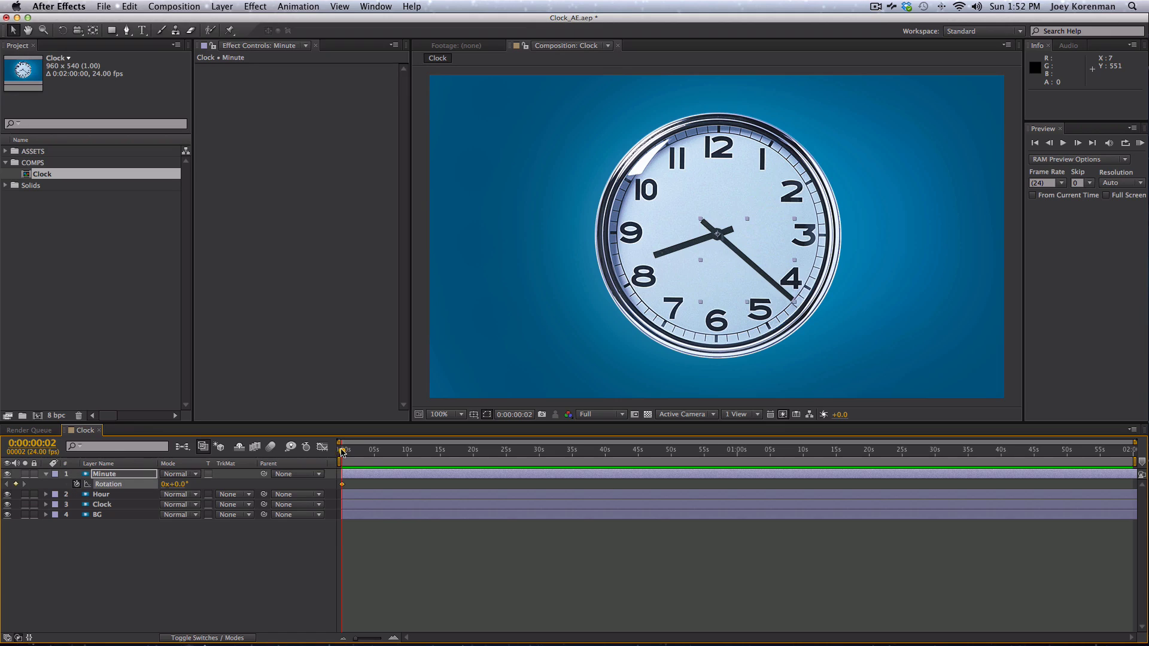
{"action": "left_click_drag", "start_coordinate": [342, 453], "coordinate": [539, 450]}
{"action": "left_click_drag", "start_coordinate": [175, 484], "coordinate": [514, 552]}
Scrub the timeline back and forth to preview the minute hand's rotation.
{"action": "left_click_drag", "start_coordinate": [421, 450], "coordinate": [341, 450]}
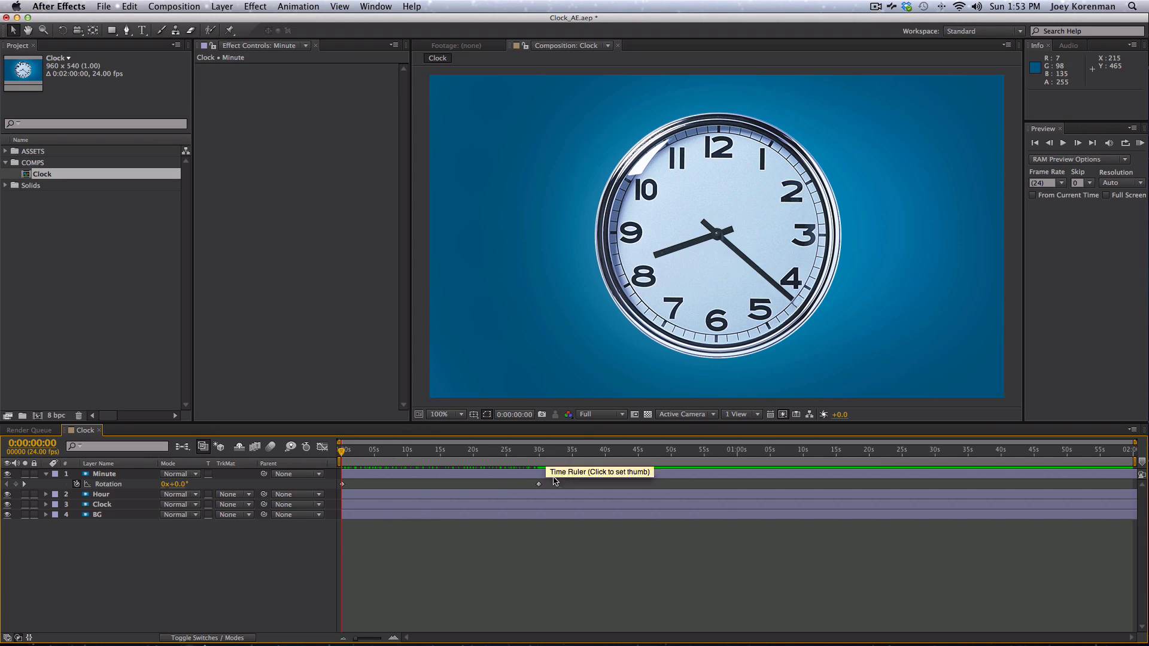
{"action": "left_click_drag", "start_coordinate": [944, 455], "coordinate": [1144, 458]}
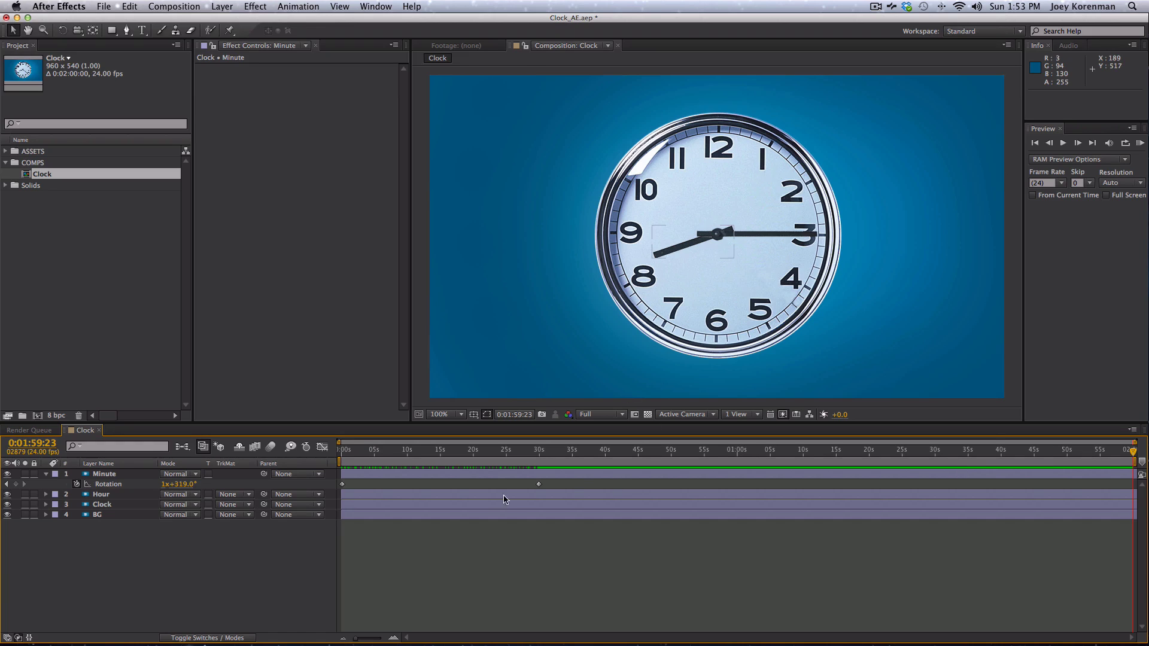
{"action": "left_click_drag", "start_coordinate": [540, 455], "coordinate": [495, 454]}
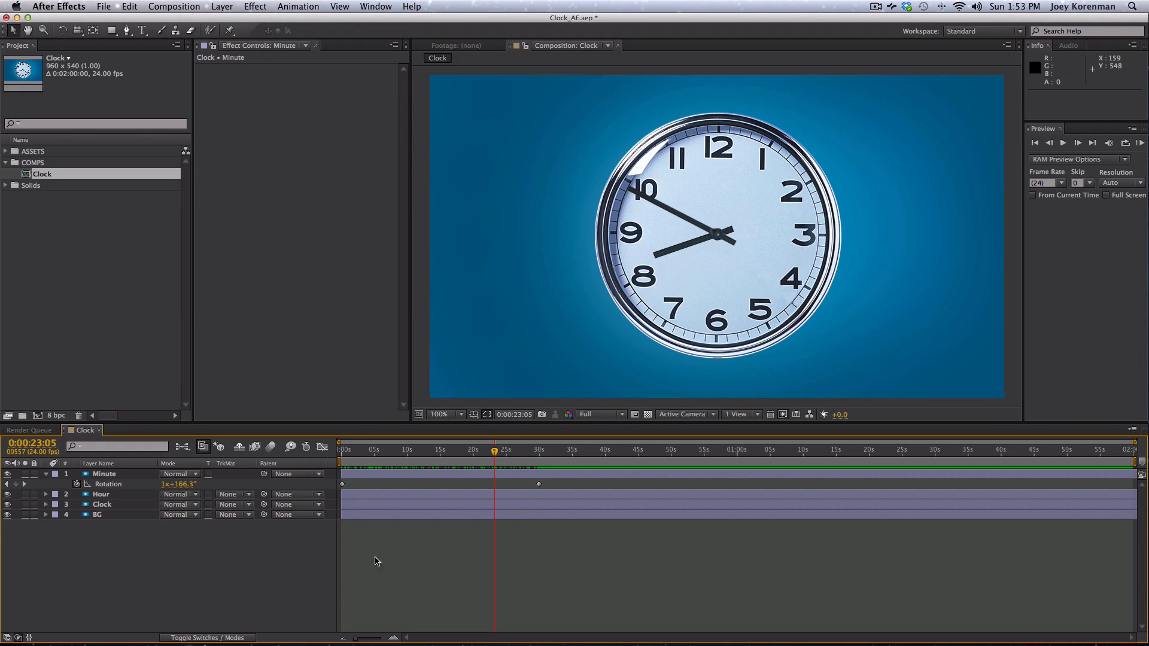
Delete the Rotation keyframes, set revolutions to 0, and return to the start.
{"action": "left_click", "coordinate": [76, 484]}
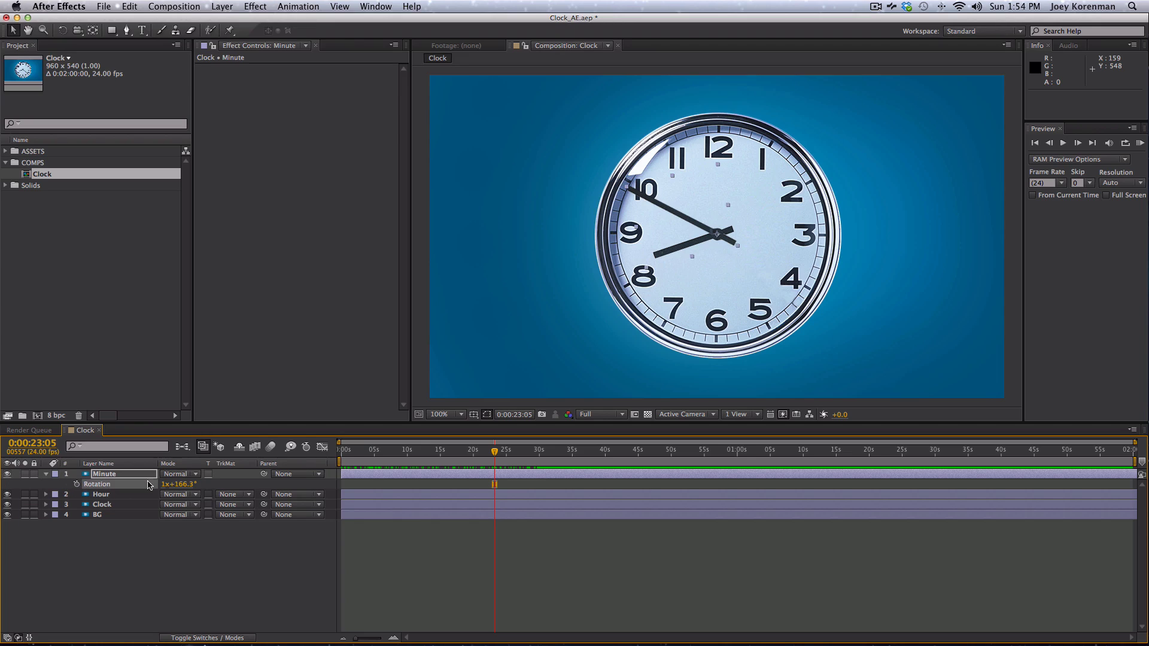
{"action": "left_click", "coordinate": [166, 483]}
{"action": "type", "text": "0"}
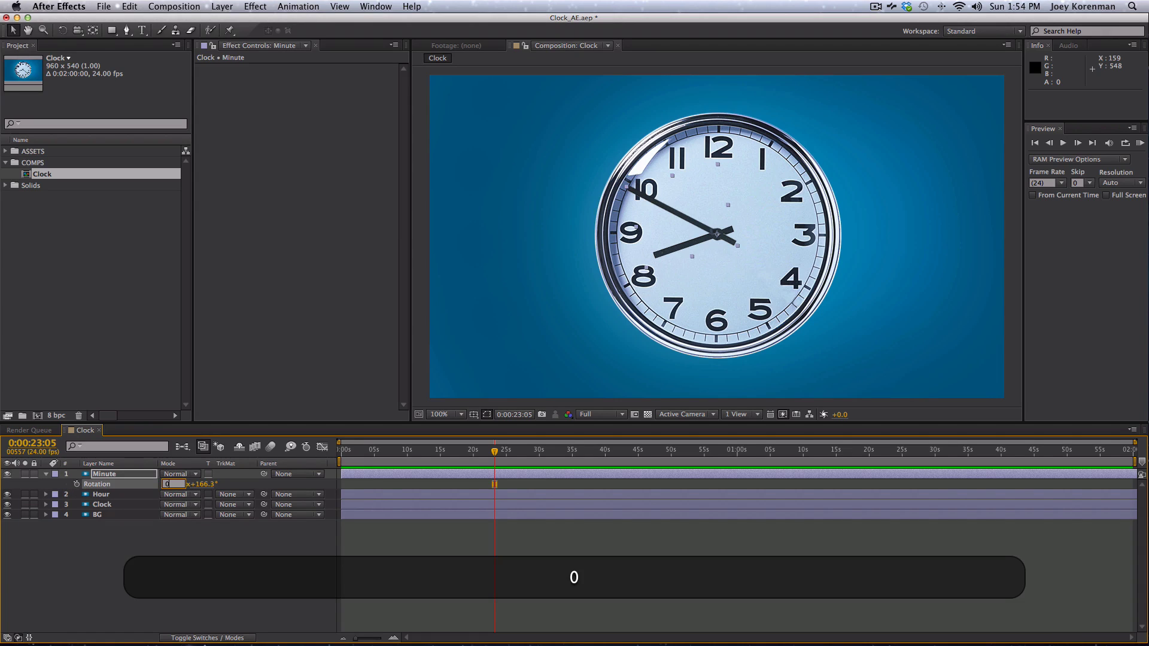
{"action": "key", "text": "Return"}
{"action": "left_click_drag", "start_coordinate": [345, 450], "coordinate": [334, 453]}
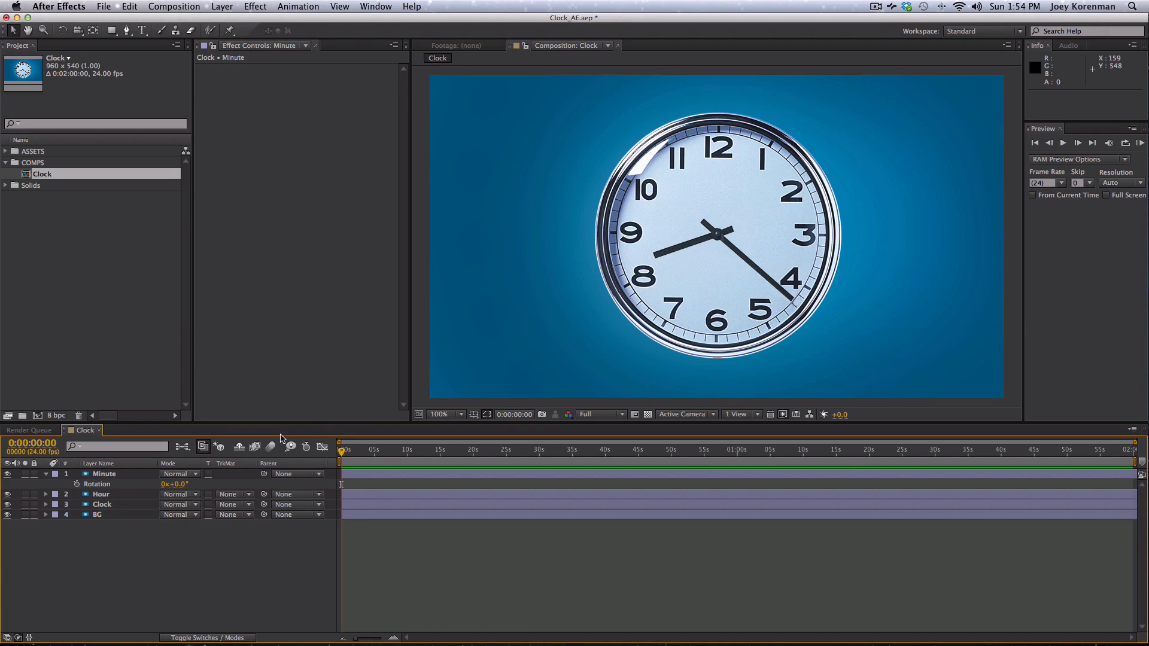
Reselect the Minute layer and its Rotation property.
{"action": "left_click", "coordinate": [218, 506]}
{"action": "left_click", "coordinate": [119, 476]}
{"action": "left_click", "coordinate": [106, 485]}
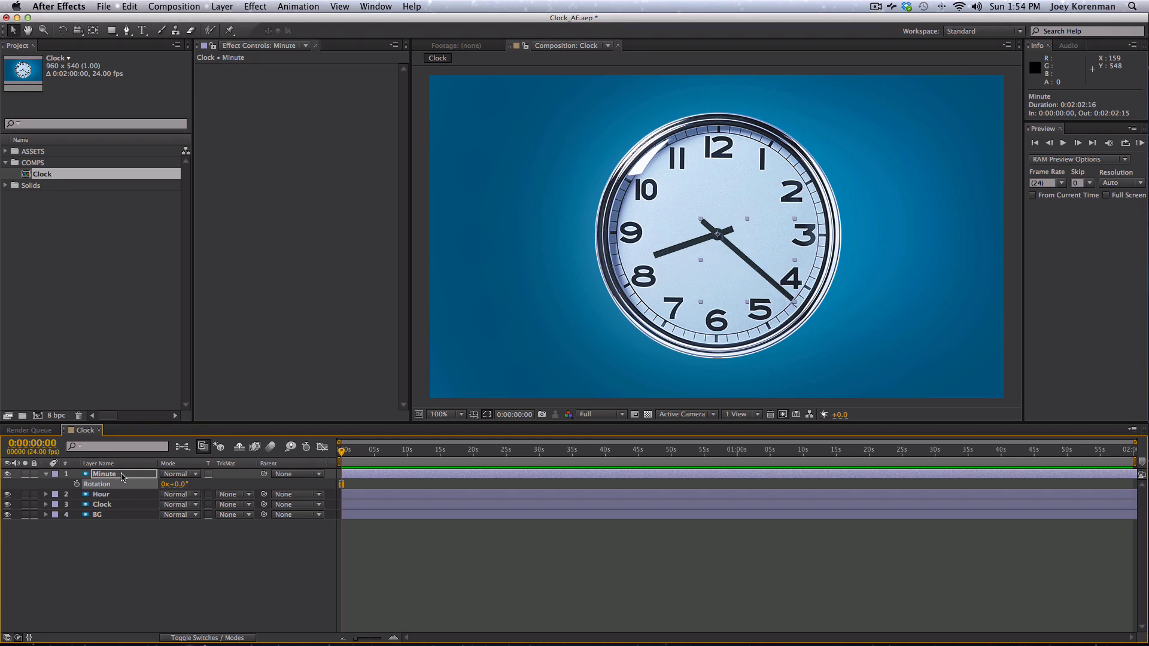
{"action": "left_click", "coordinate": [298, 6]}
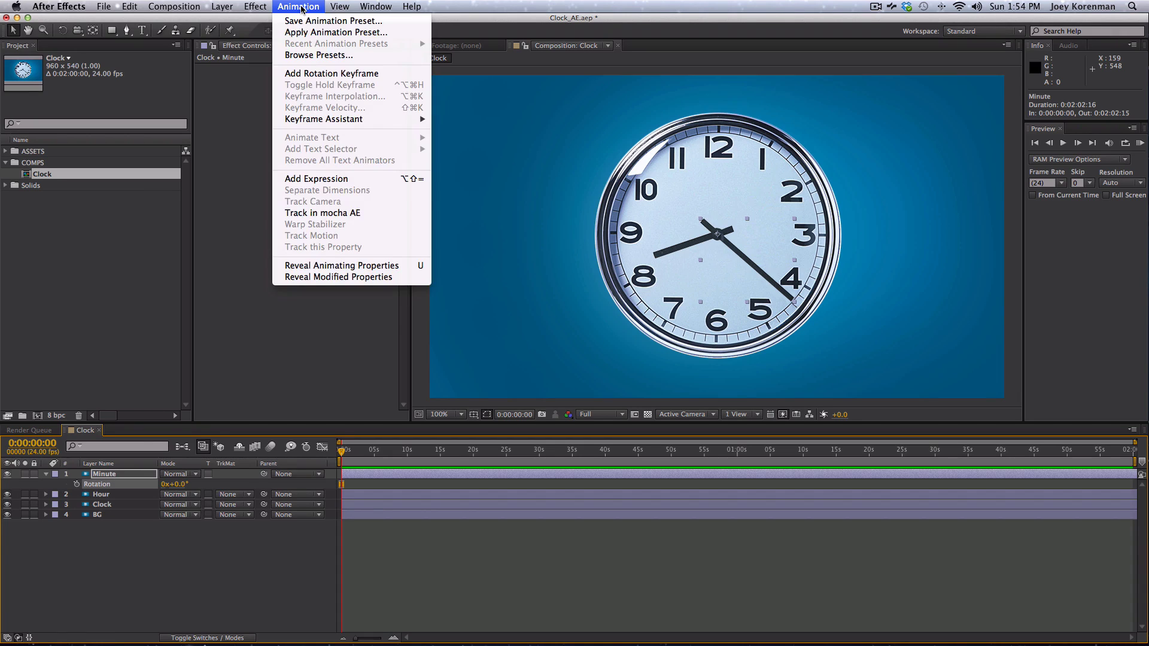
{"action": "left_click", "coordinate": [338, 179]}
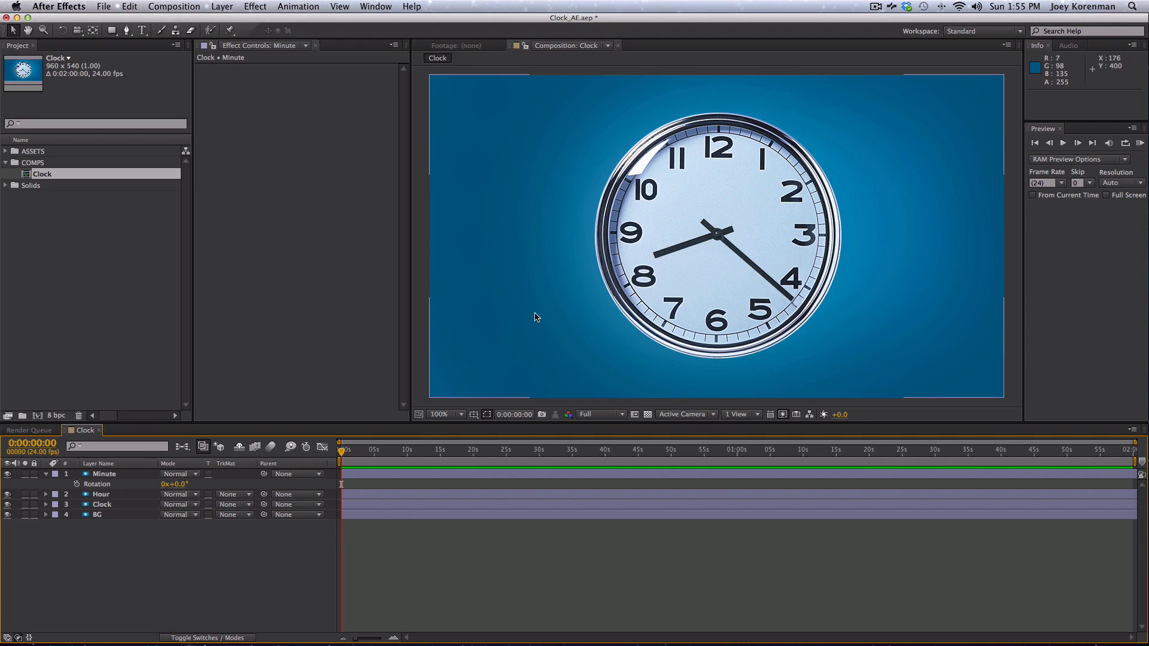
{"action": "key", "text": "alt"}
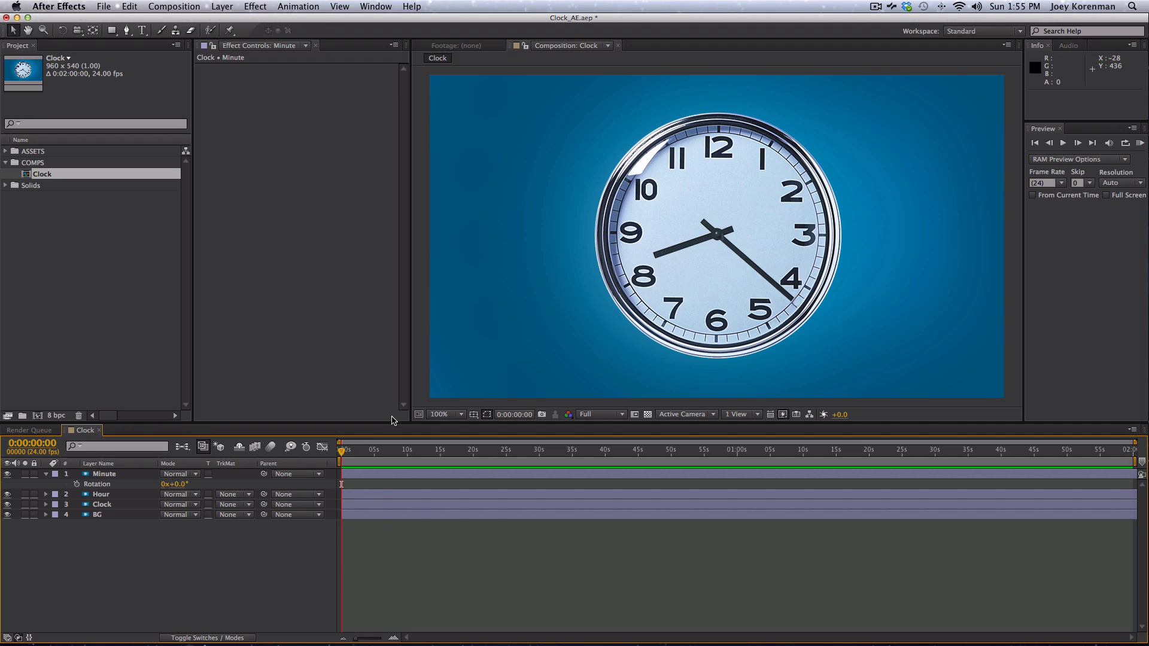
Option-click the Minute Rotation stopwatch to add a default transform.rotation expression.
{"action": "key", "text": "alt"}
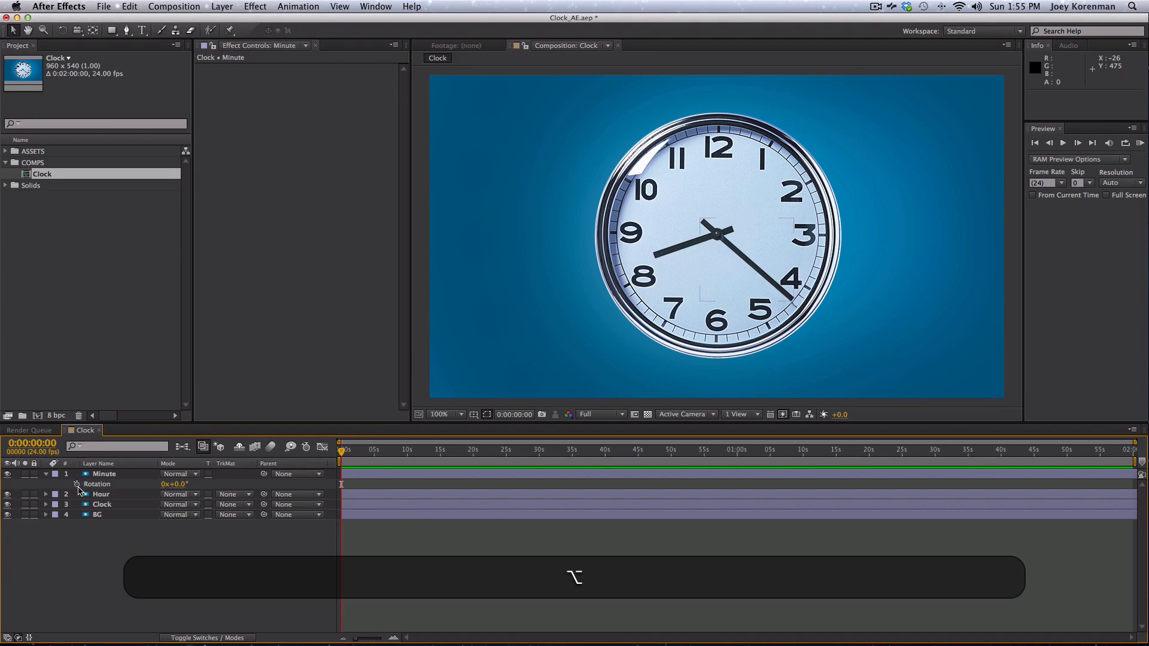
{"action": "left_click", "coordinate": [77, 484], "text": "alt"}
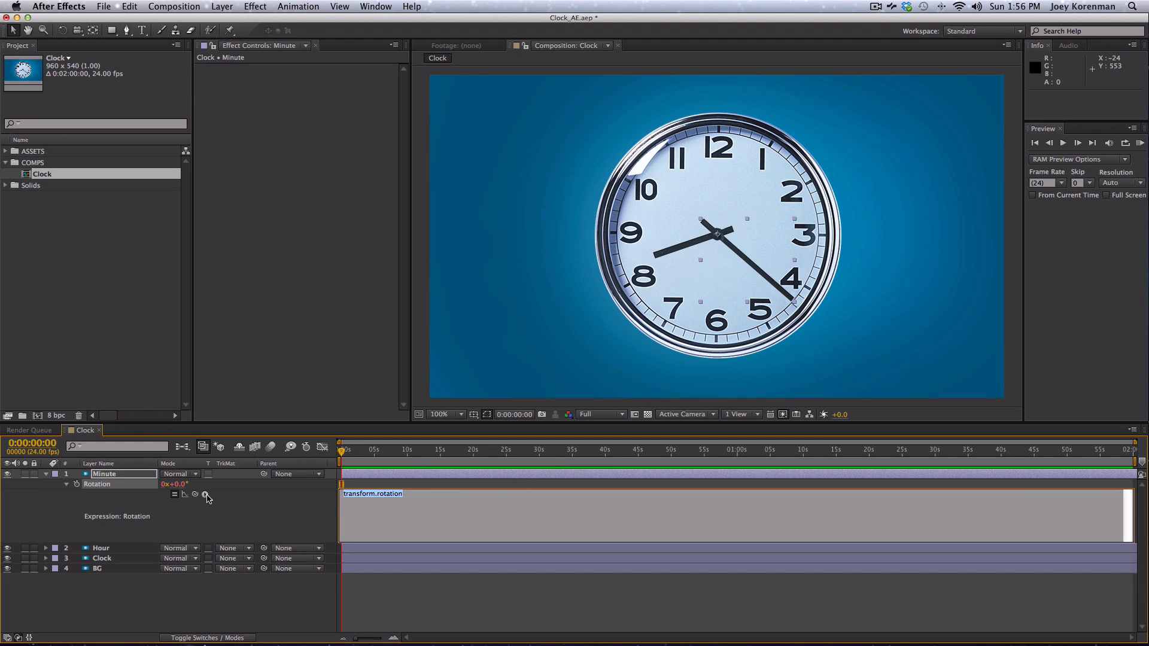
{"action": "left_click", "coordinate": [205, 496]}
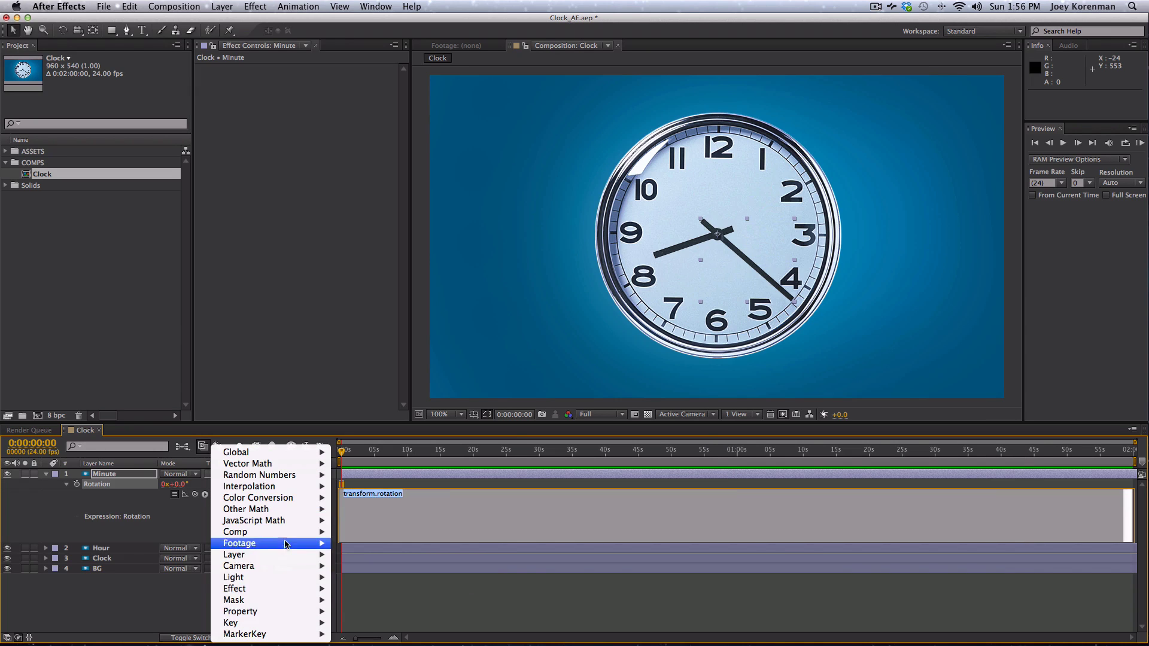
{"action": "mouse_move", "coordinate": [305, 457]}
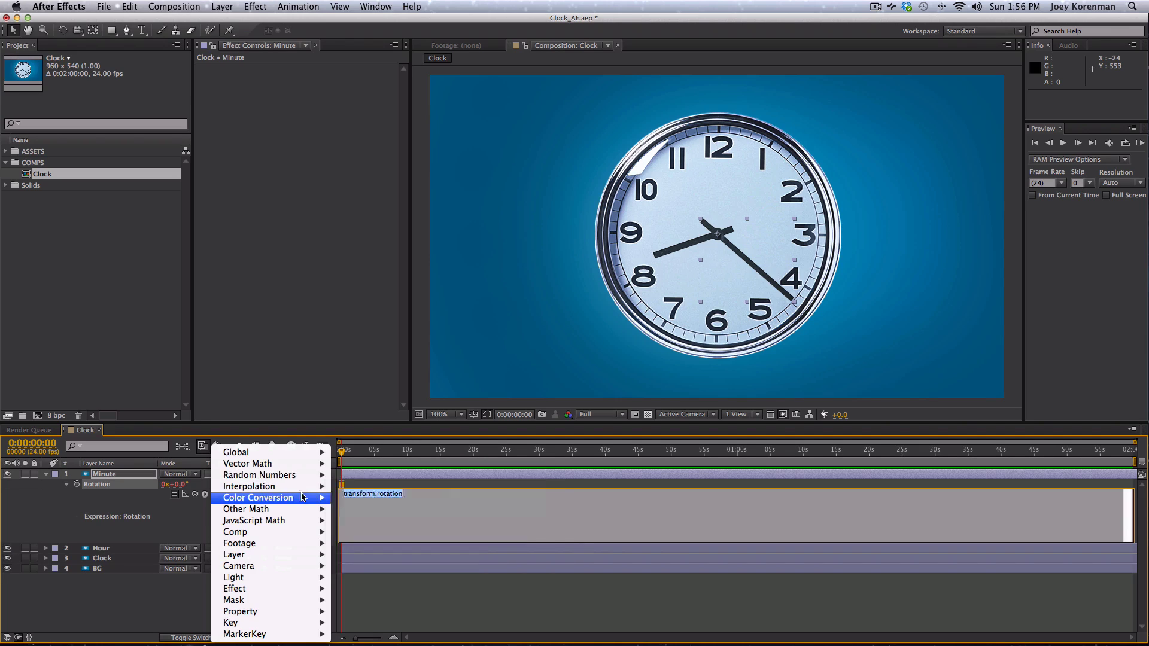
{"action": "mouse_move", "coordinate": [270, 531]}
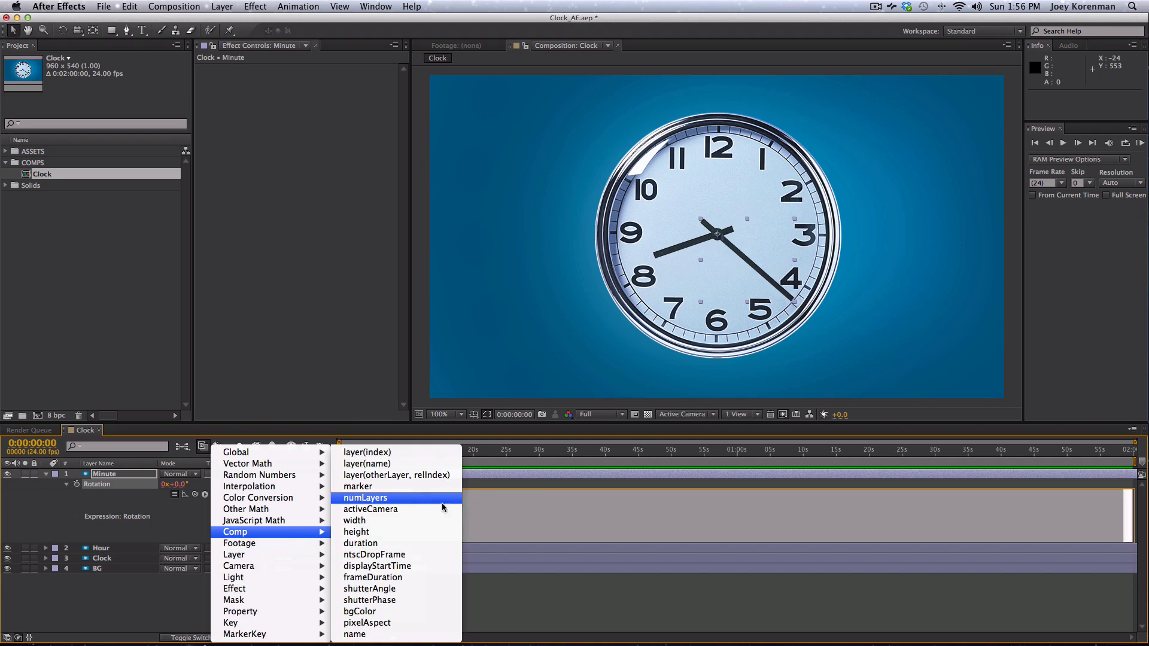
{"action": "left_click", "coordinate": [189, 529]}
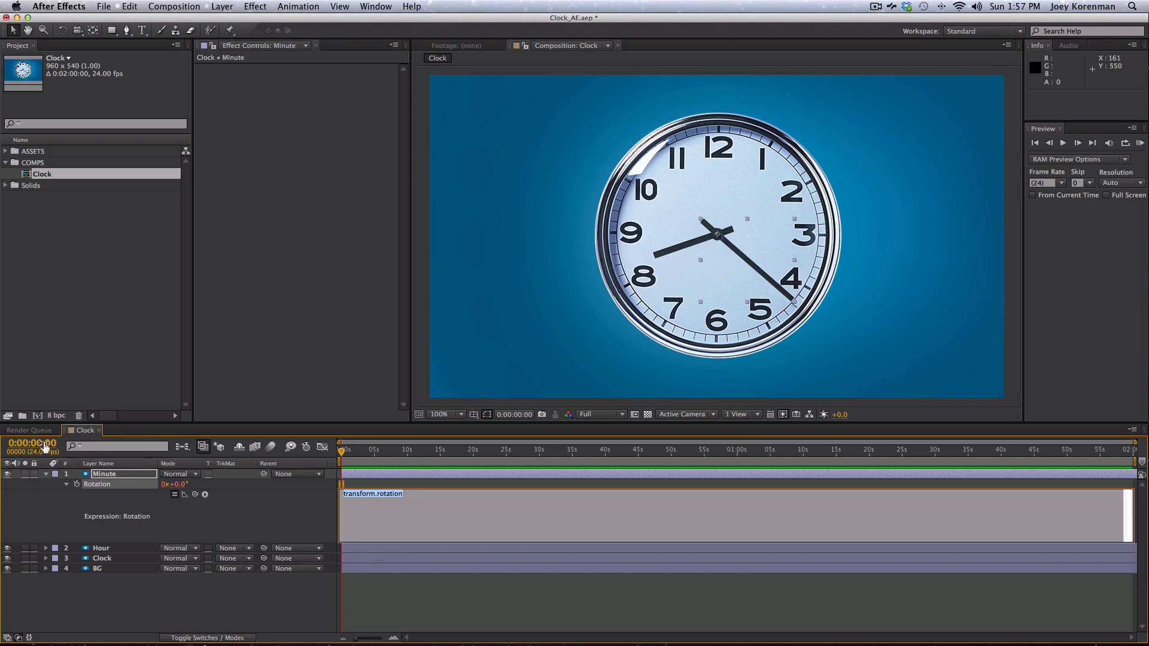
Replace the Minute Rotation expression with time; and commit it.
{"action": "left_click", "coordinate": [205, 495]}
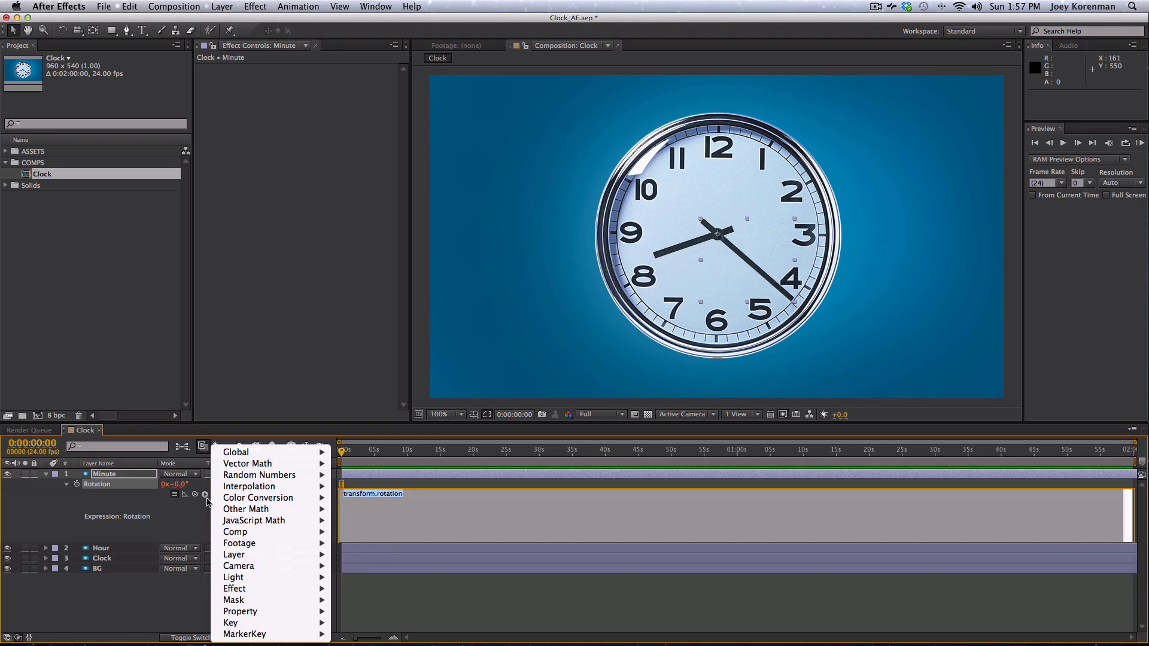
{"action": "mouse_move", "coordinate": [245, 456]}
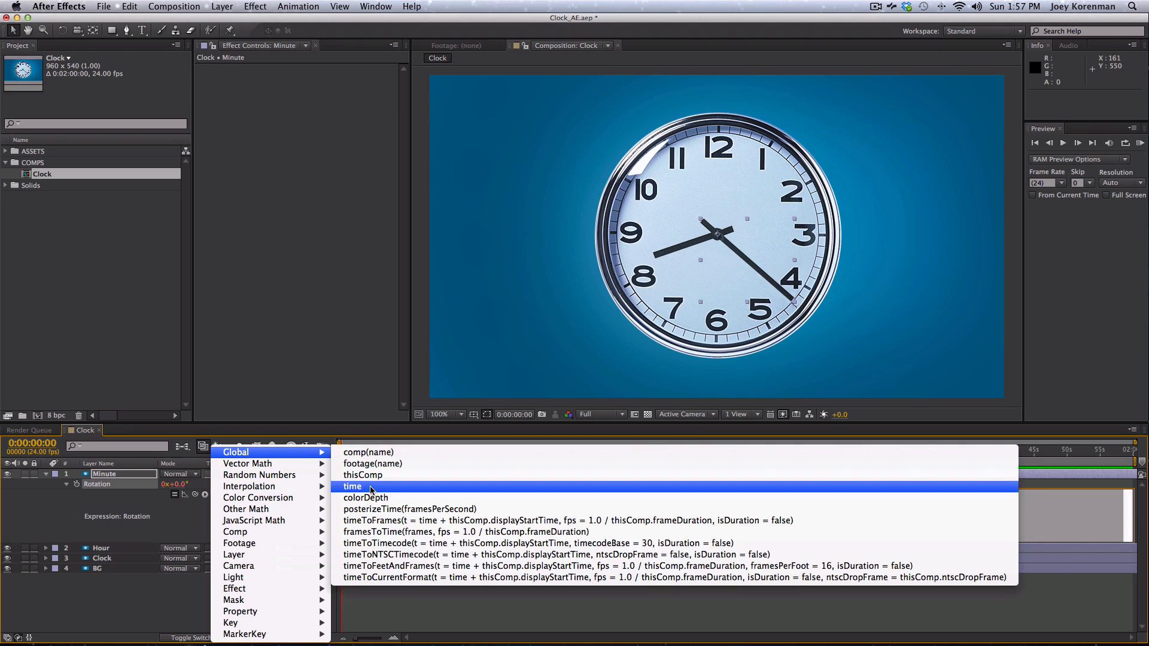
{"action": "left_click", "coordinate": [204, 528]}
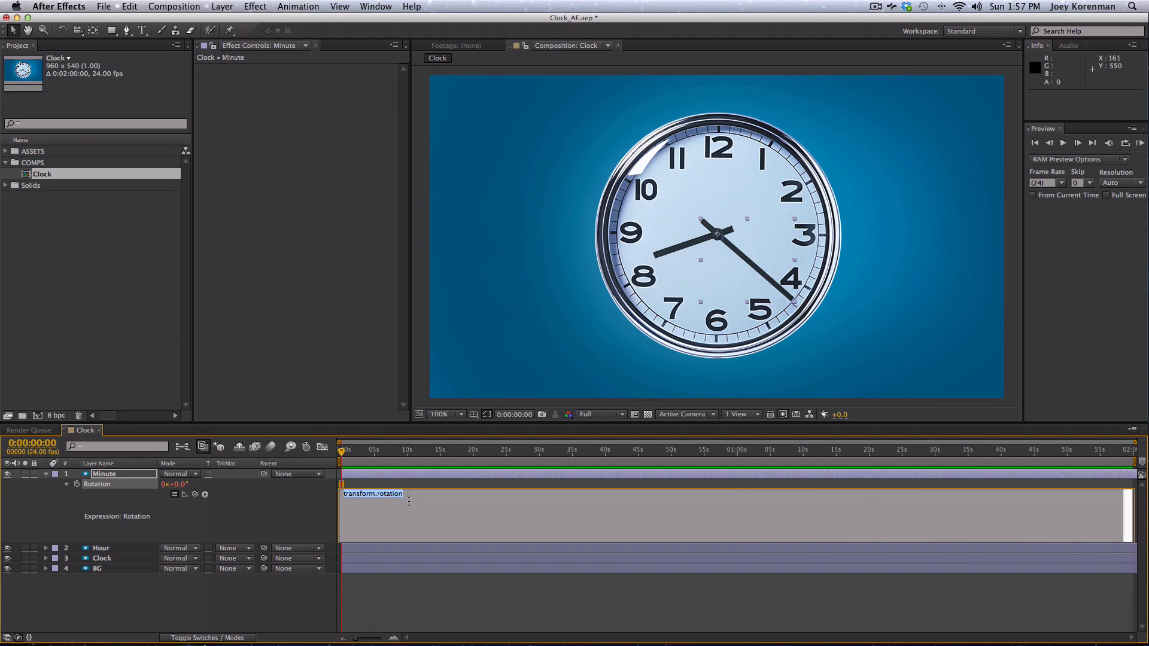
{"action": "left_click_drag", "start_coordinate": [403, 494], "coordinate": [343, 494]}
{"action": "type", "text": "time;"}
{"action": "key", "text": "super"}
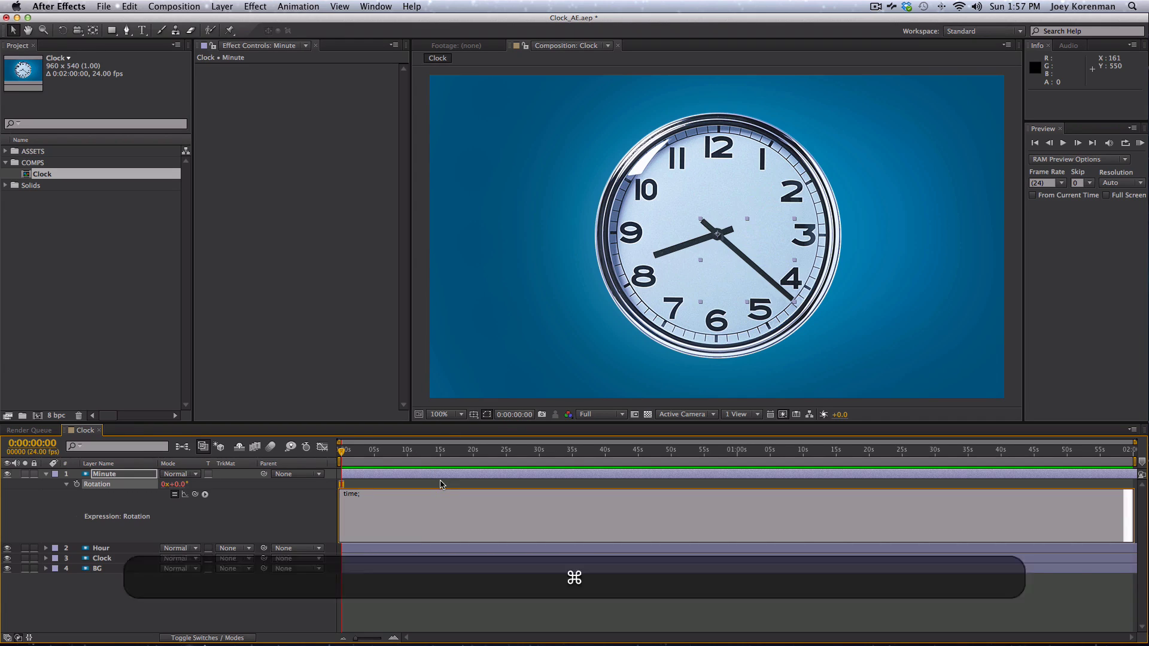
{"action": "key", "text": "super+Return"}
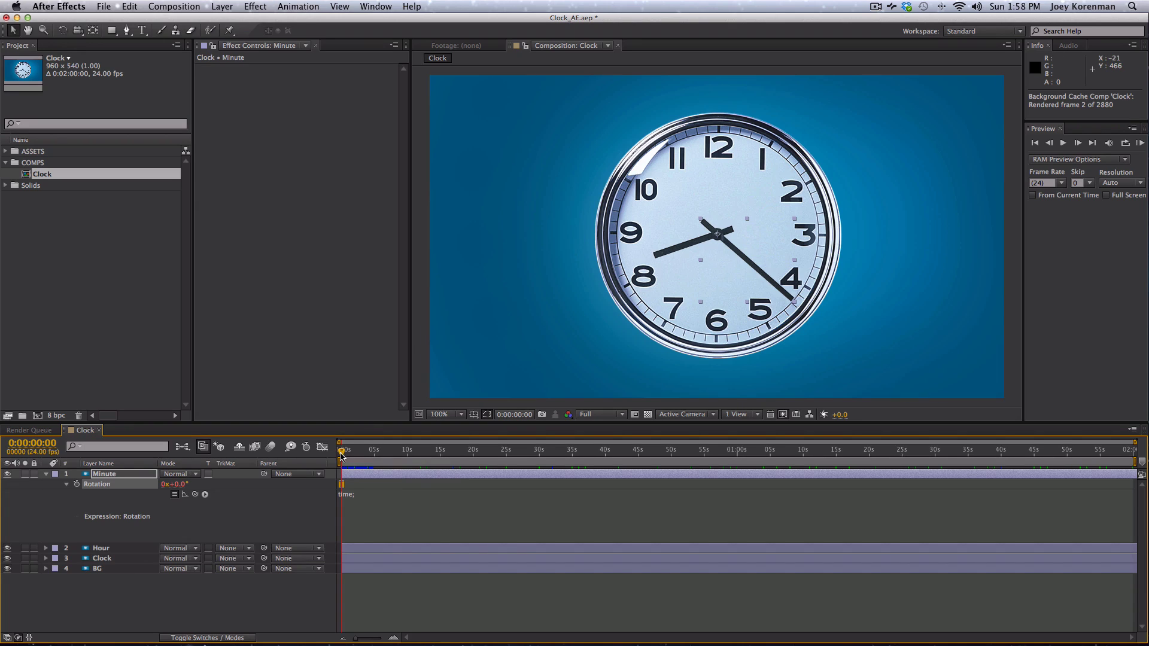
{"action": "left_click_drag", "start_coordinate": [344, 455], "coordinate": [453, 453]}
{"action": "key", "text": "space"}
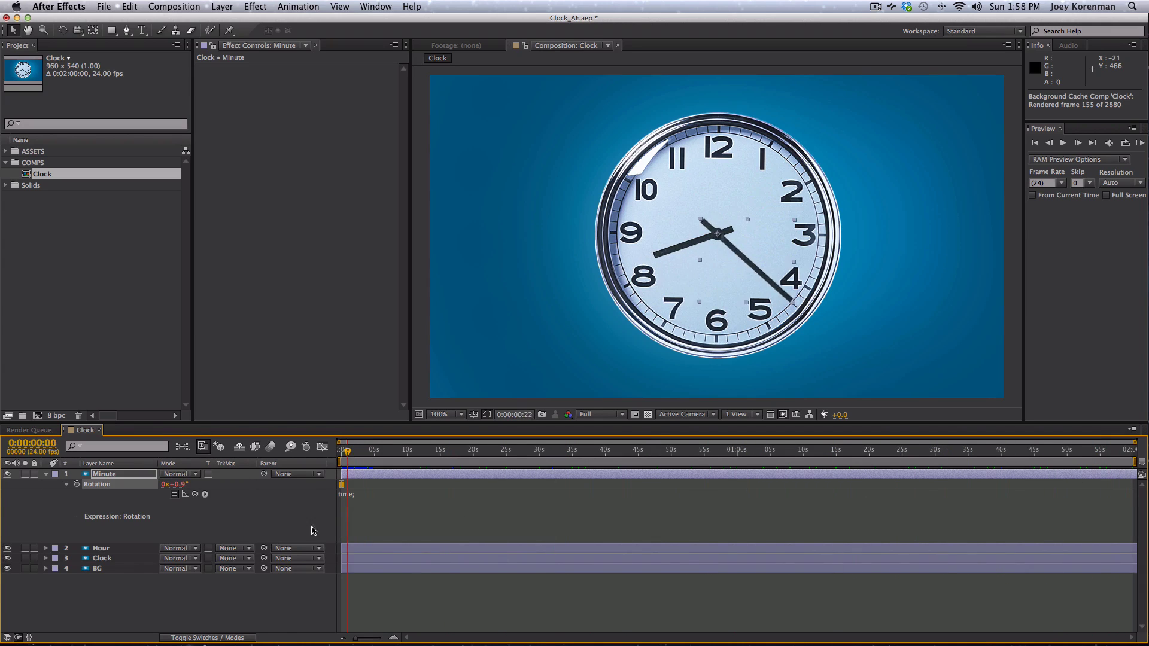
{"action": "key", "text": "Home"}
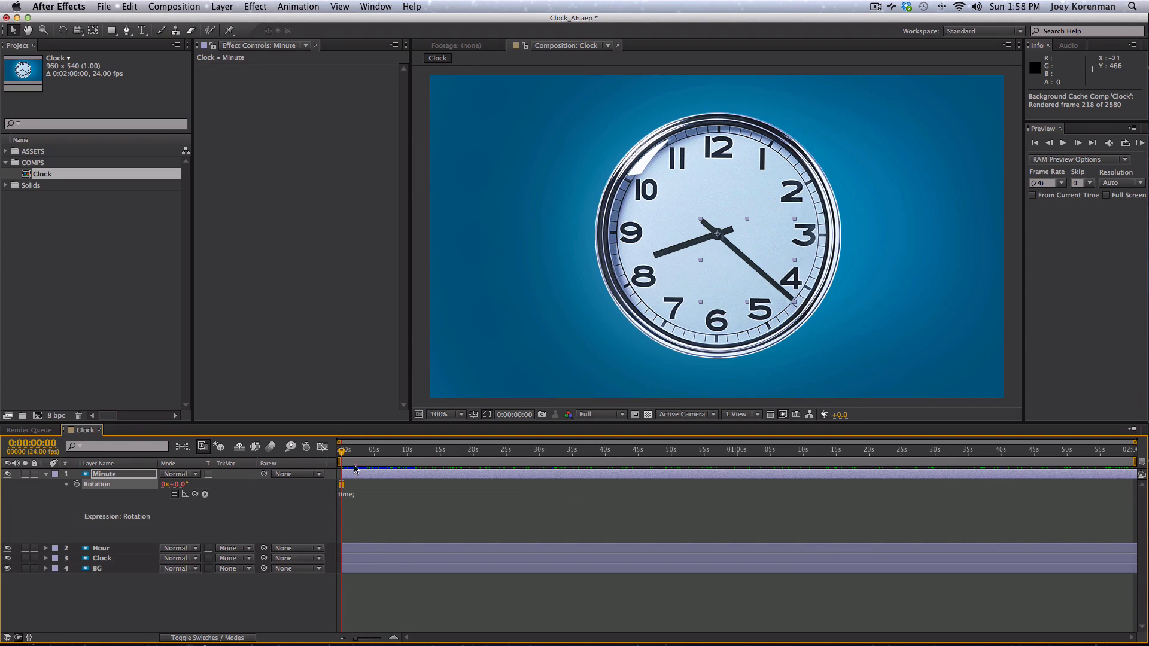
{"action": "left_click_drag", "start_coordinate": [385, 453], "coordinate": [341, 455]}
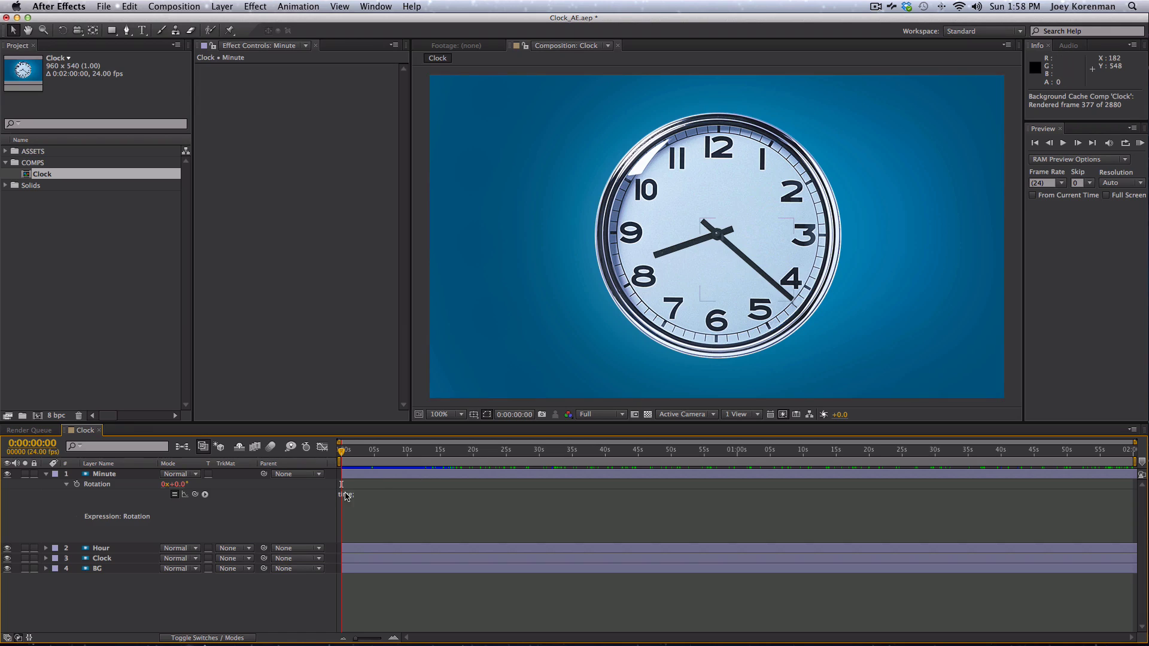
Step to exactly 0:00:05:00 and confirm the minute hand reads 5°.
{"action": "left_click", "coordinate": [344, 461]}
{"action": "left_click_drag", "start_coordinate": [342, 451], "coordinate": [373, 455]}
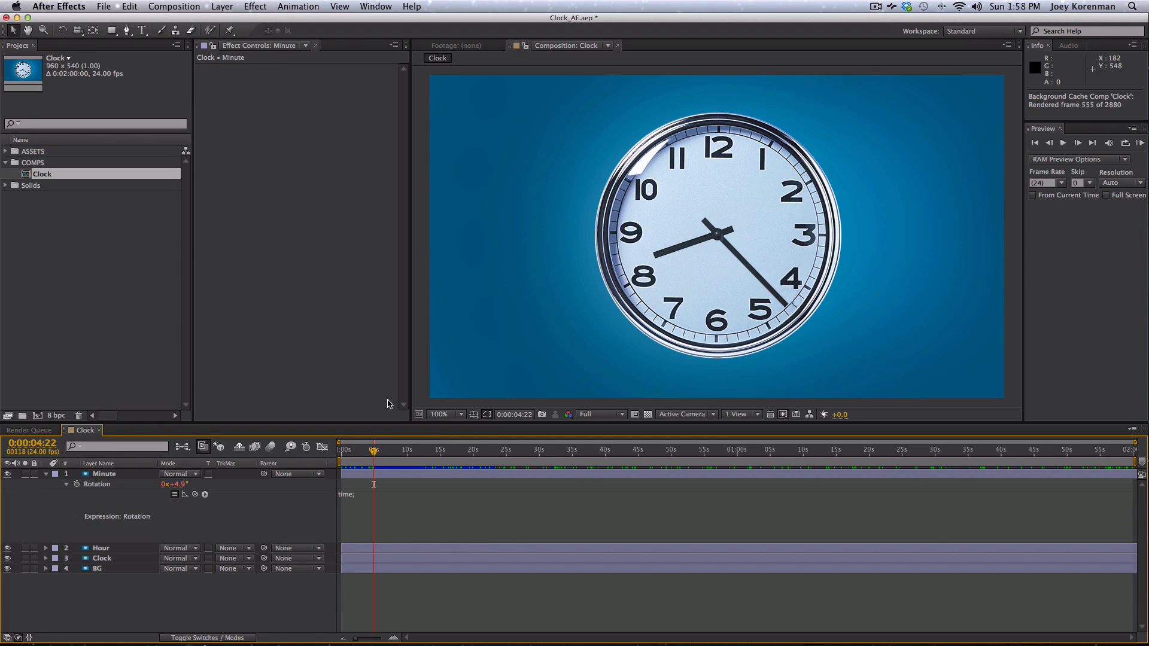
{"action": "key", "text": "Page_Down"}
{"action": "key", "text": "Page_Down"}
{"action": "key", "text": "Page_Down"}
{"action": "key", "text": "Page_Down"}
{"action": "key", "text": "Page_Down"}
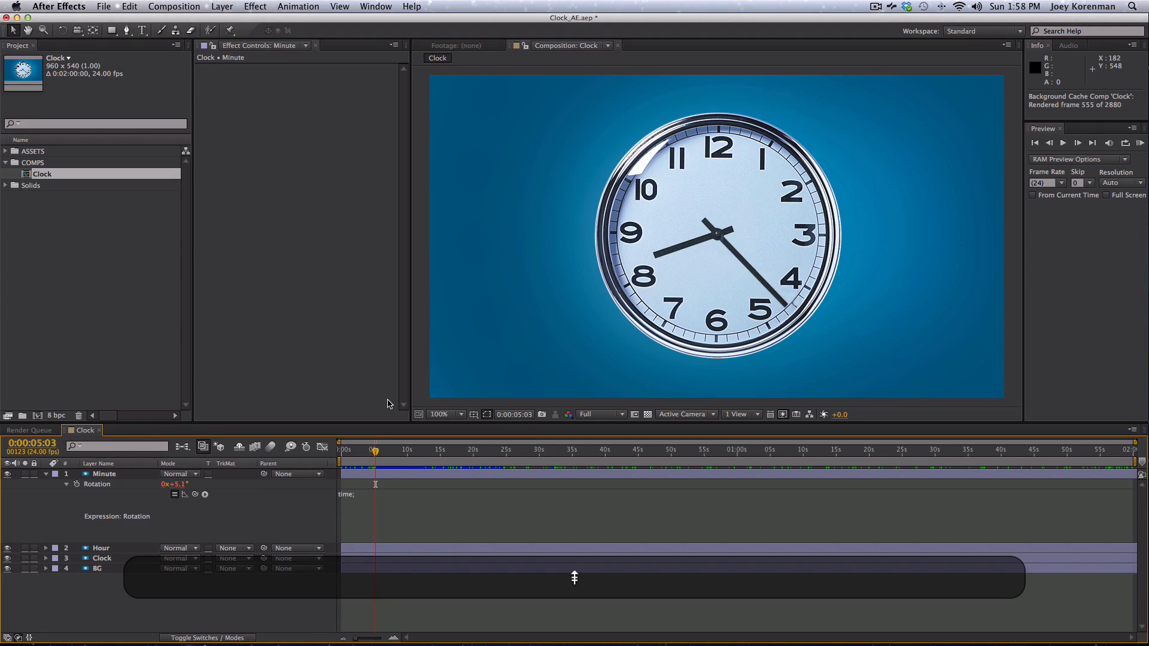
{"action": "key", "text": "Page_Up"}
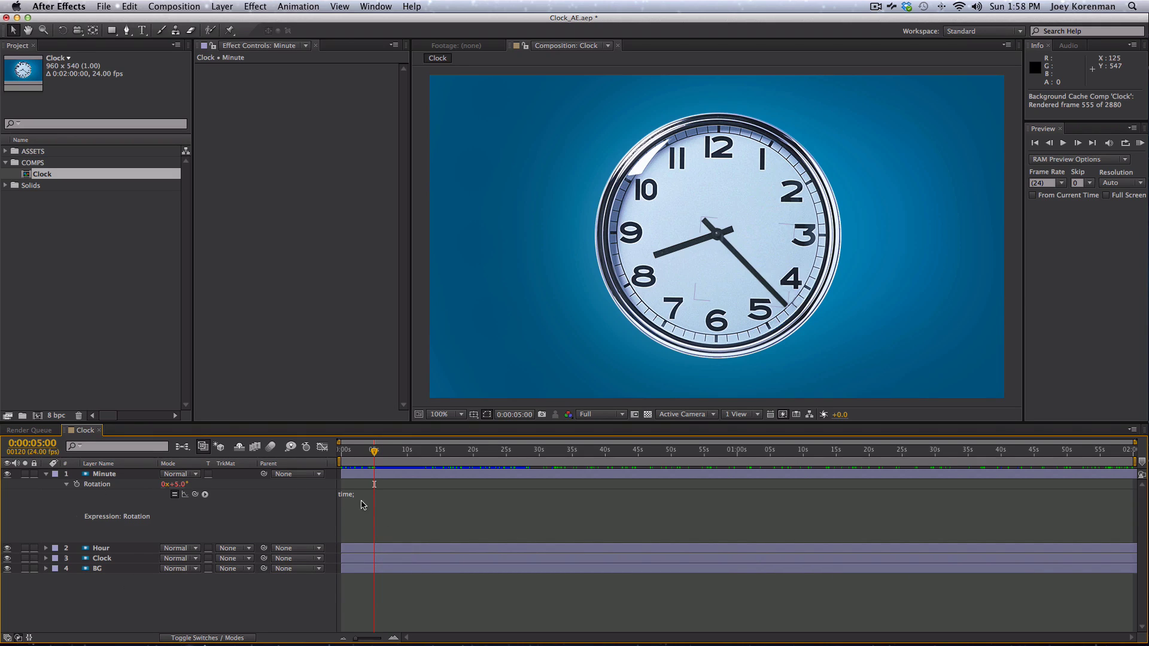
{"action": "left_click", "coordinate": [412, 6]}
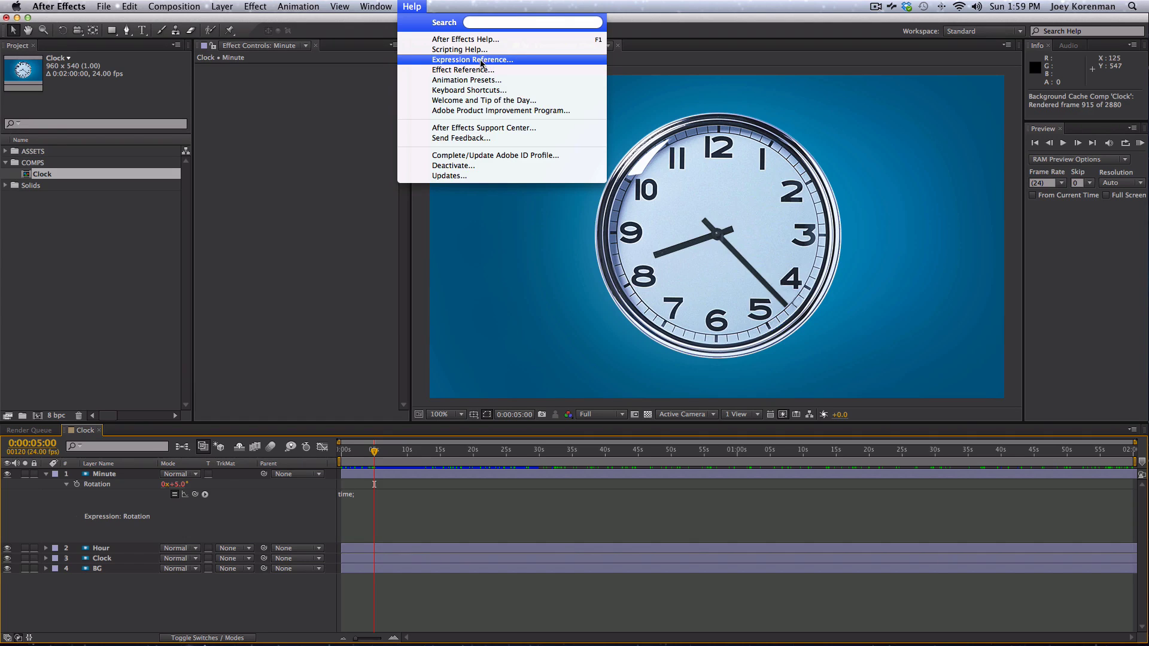
{"action": "left_click", "coordinate": [344, 95]}
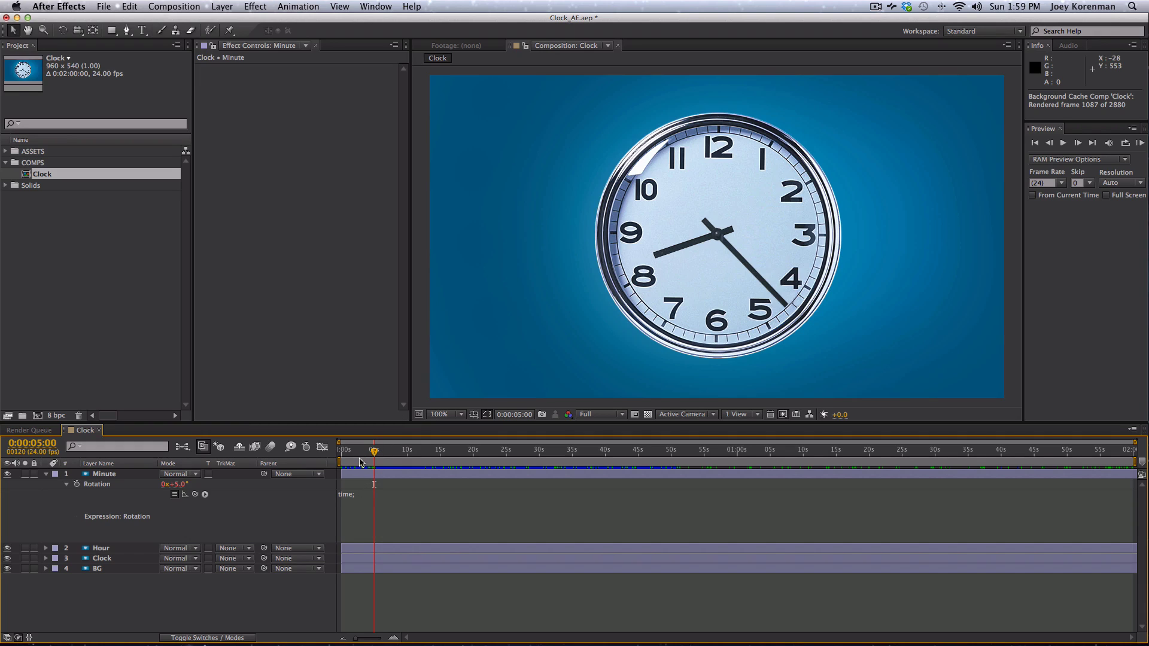
Return to frame 0 and place the cursor at the end of the time; expression.
{"action": "left_click_drag", "start_coordinate": [359, 462], "coordinate": [341, 446]}
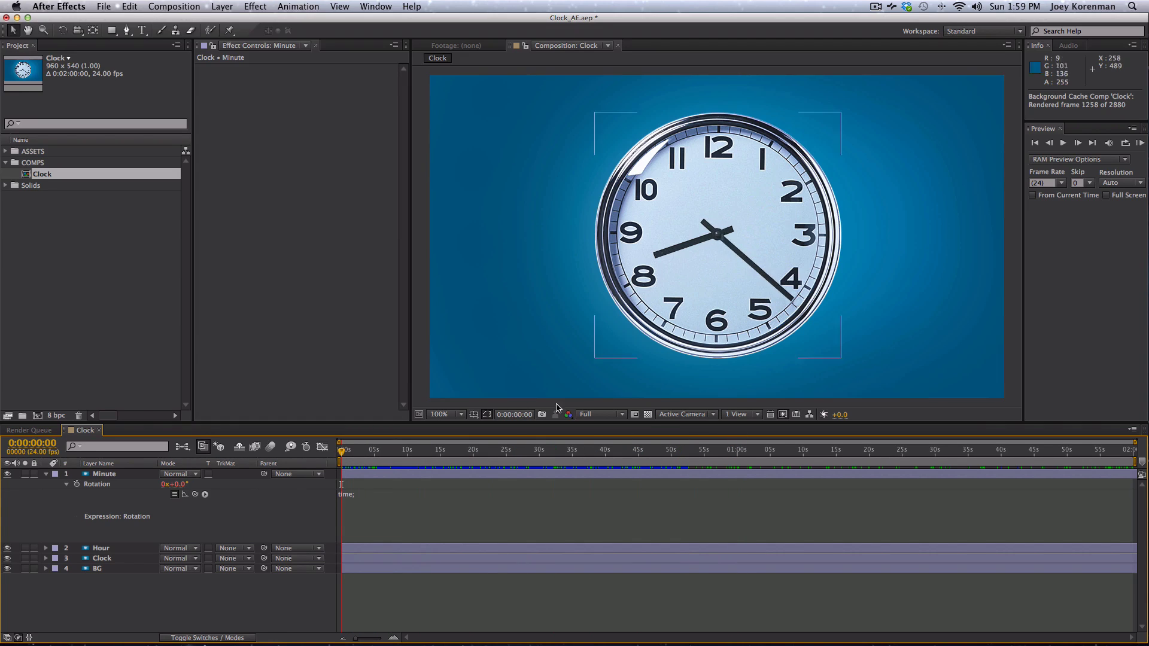
{"action": "left_click", "coordinate": [372, 499]}
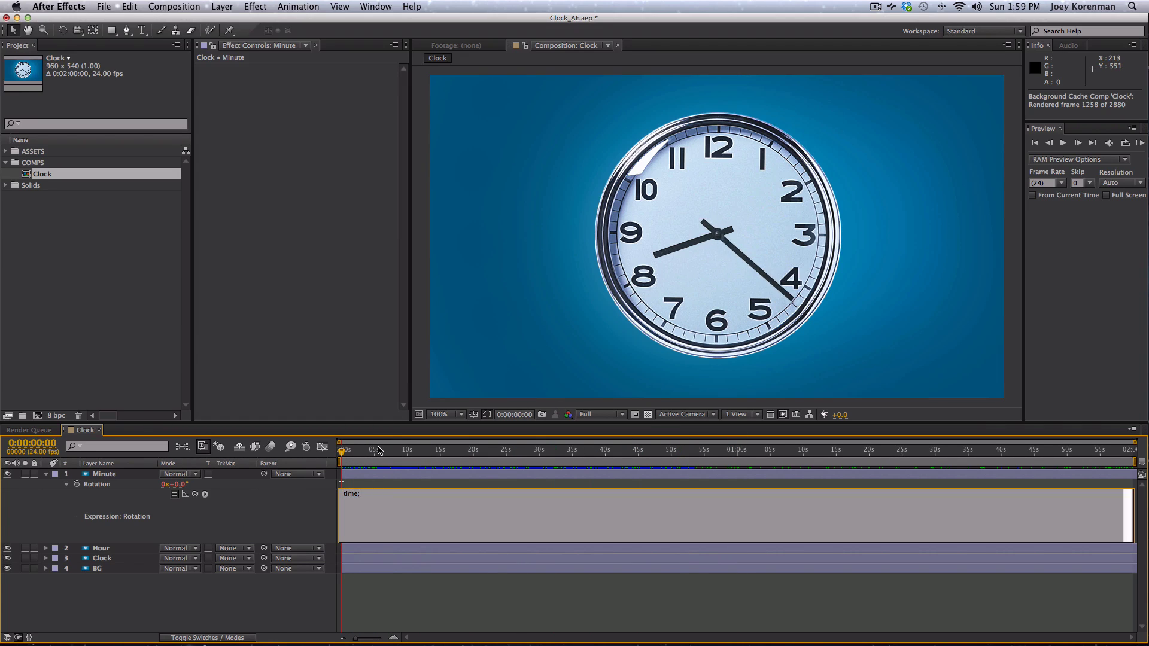
{"action": "key", "text": "Left"}
{"action": "left_click", "coordinate": [371, 504]}
Change the Minute Rotation expression to time*120; and commit it.
{"action": "type", "text": ";"}
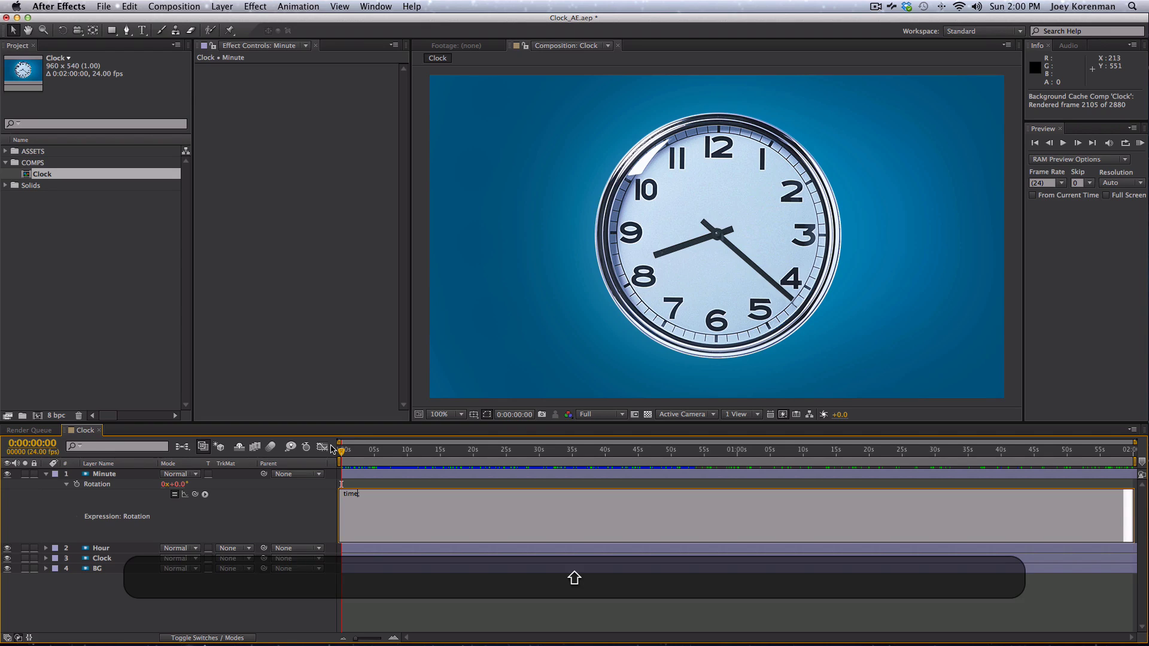
{"action": "type", "text": "*"}
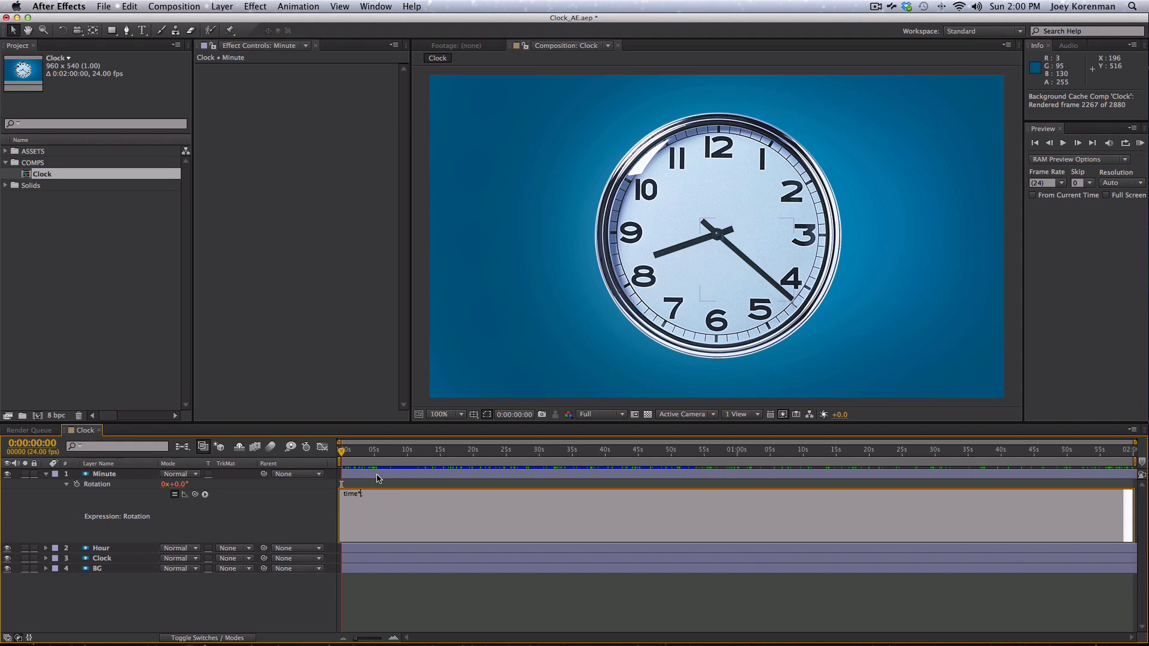
{"action": "type", "text": "120"}
{"action": "key", "text": "KP_Enter"}
Scrub forward and back to test the faster minute hand, ending at the start.
{"action": "mouse_move", "coordinate": [342, 452]}
{"action": "left_mouse_down"}
{"action": "mouse_move", "coordinate": [393, 450]}
{"action": "mouse_move", "coordinate": [341, 455]}
{"action": "mouse_move", "coordinate": [363, 452]}
{"action": "left_mouse_up"}
{"action": "key", "text": "Page_Up"}
{"action": "key", "text": "Page_Up"}
{"action": "key", "text": "Page_Up"}
{"action": "key", "text": "Page_Up"}
{"action": "key", "text": "Page_Up"}
{"action": "key", "text": "Page_Up"}
{"action": "key", "text": "Page_Up"}
{"action": "key", "text": "Page_Up"}
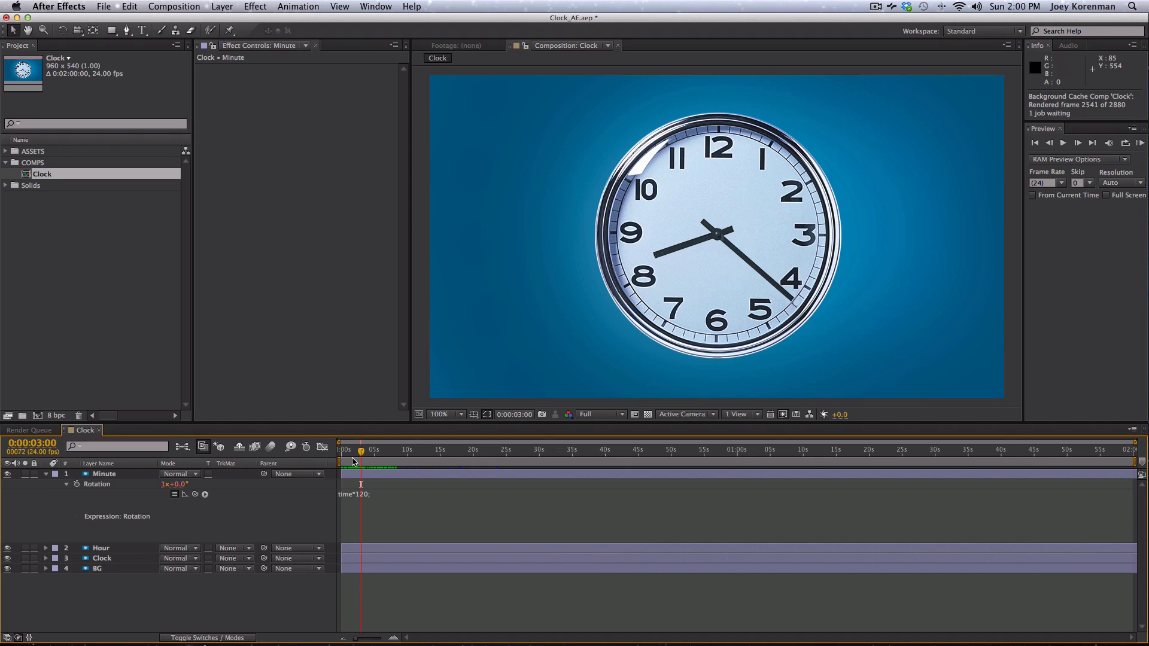
{"action": "left_click_drag", "start_coordinate": [361, 452], "coordinate": [303, 461]}
Add a time*10; expression to the Hour layer's Rotation.
{"action": "left_click", "coordinate": [127, 549]}
{"action": "key", "text": "r"}
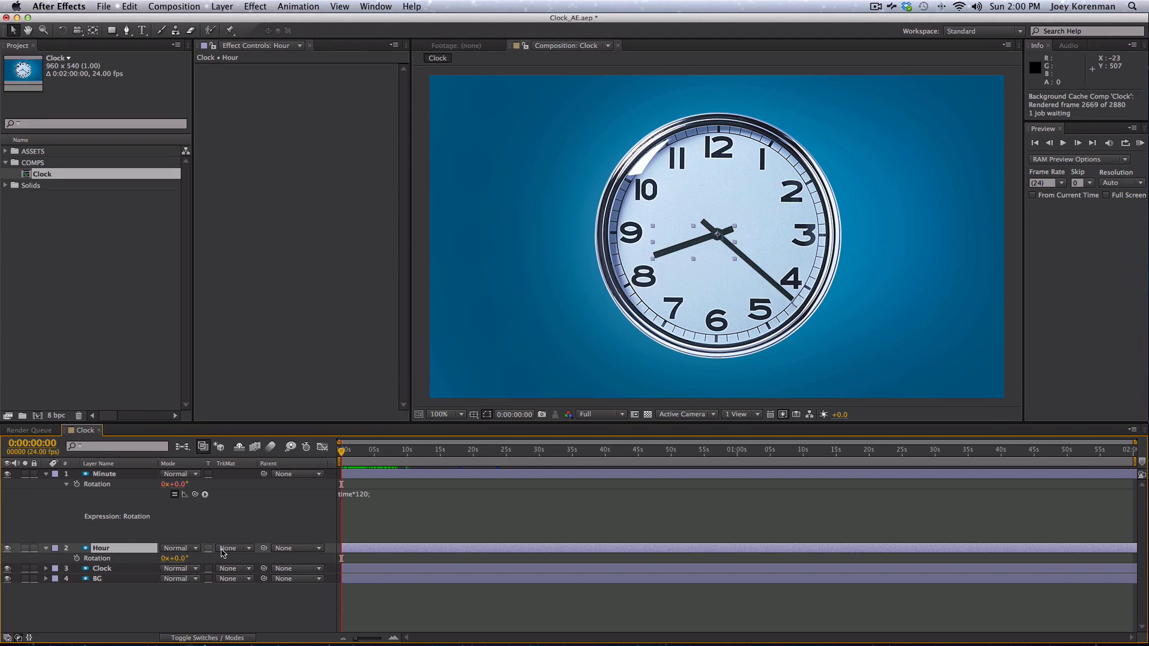
{"action": "left_click", "coordinate": [77, 559], "text": "alt"}
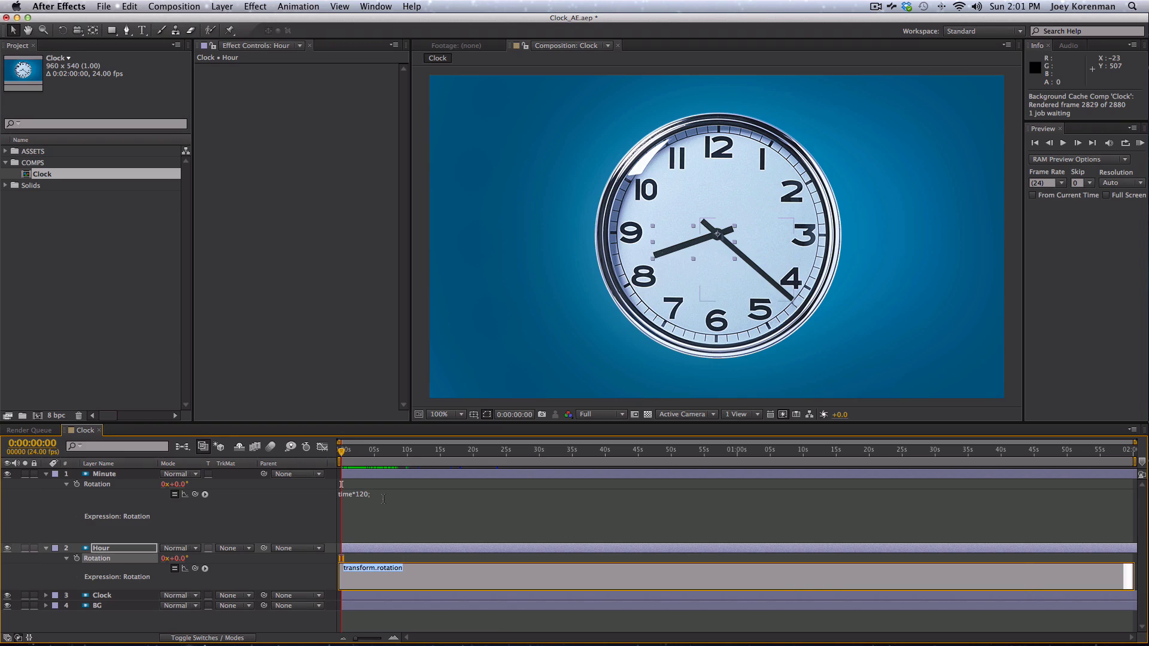
{"action": "type", "text": "time*"}
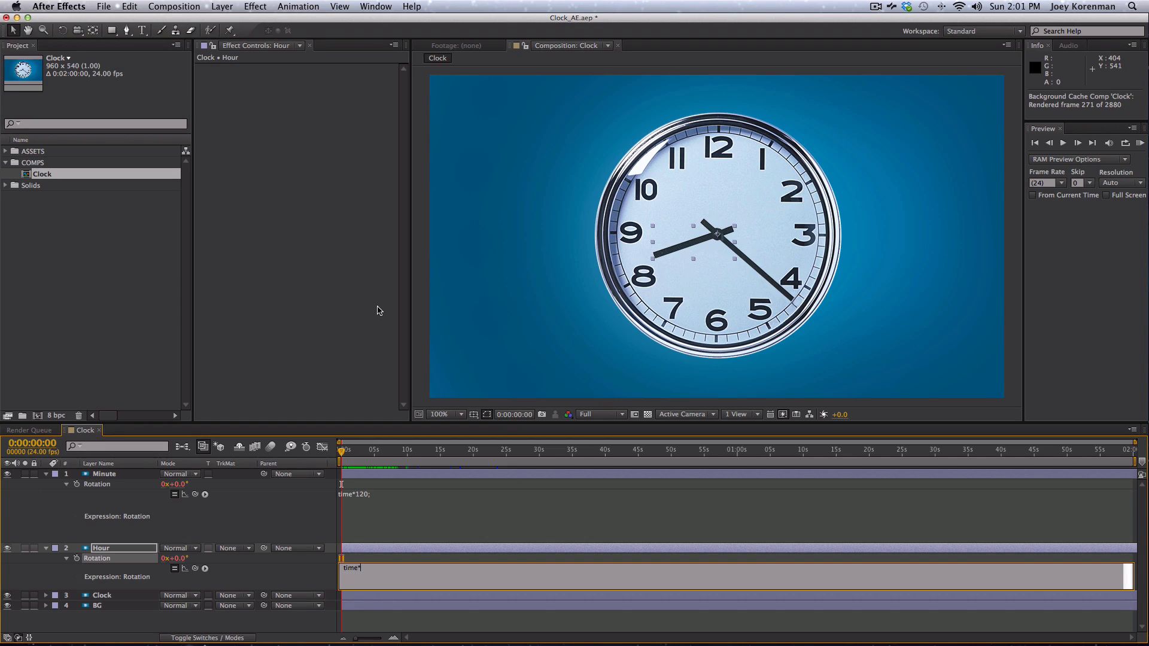
{"action": "type", "text": "10;"}
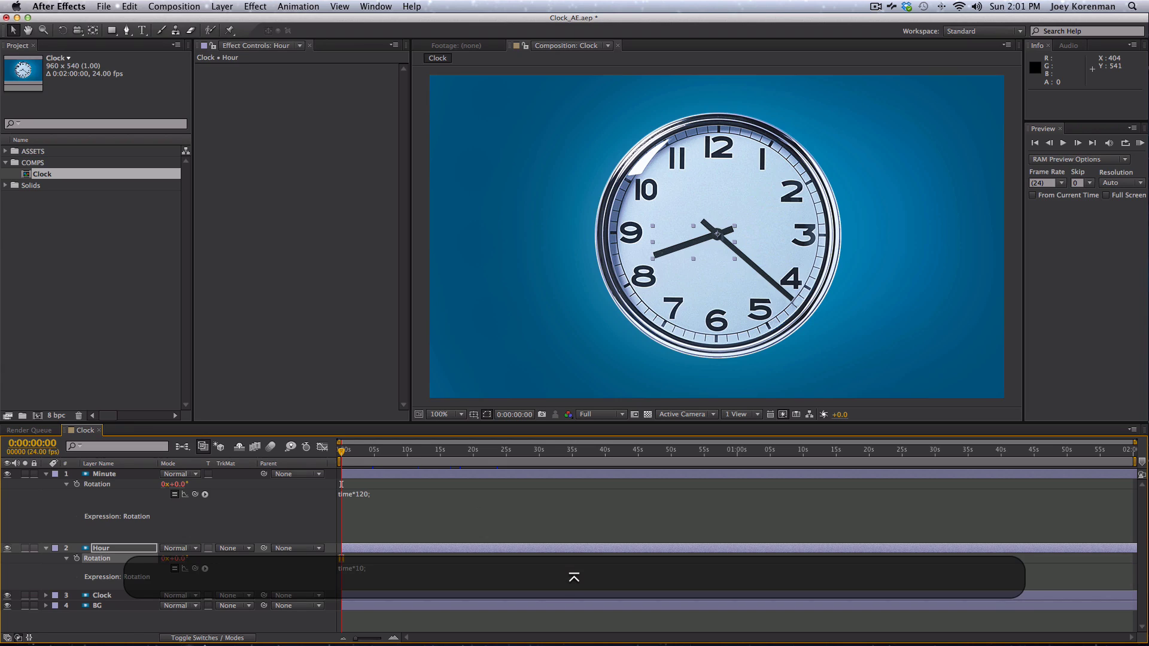
Commit the hour expression, then play and scrub to compare both hands' speeds.
{"action": "left_click", "coordinate": [344, 453]}
{"action": "key", "text": "space"}
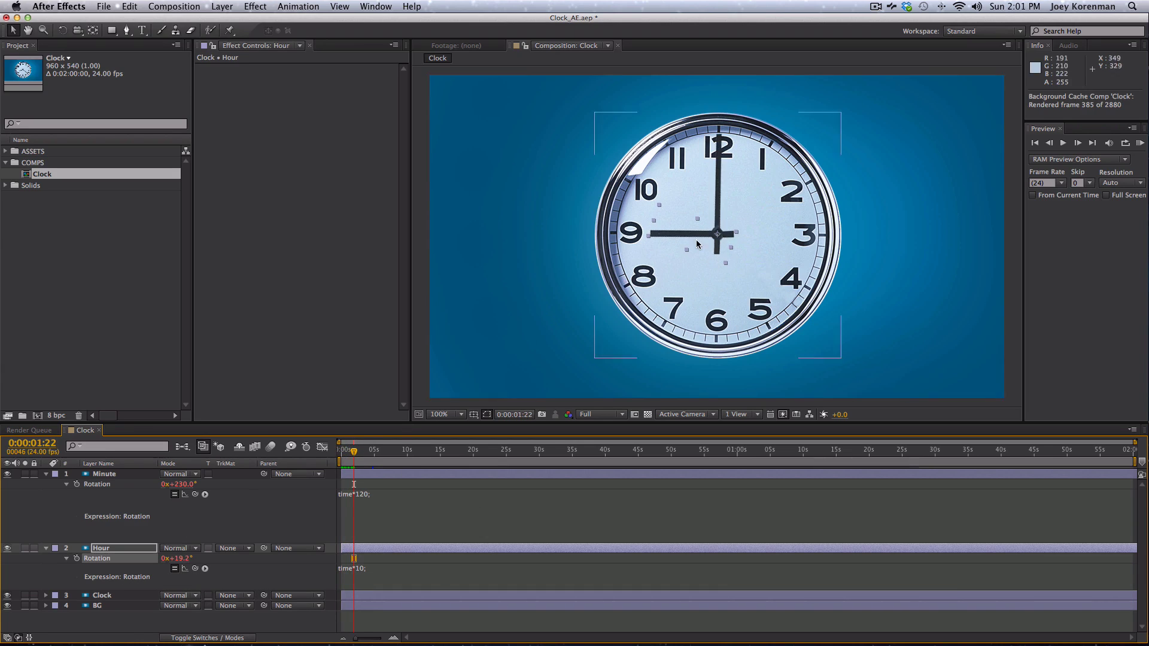
{"action": "left_click", "coordinate": [696, 236]}
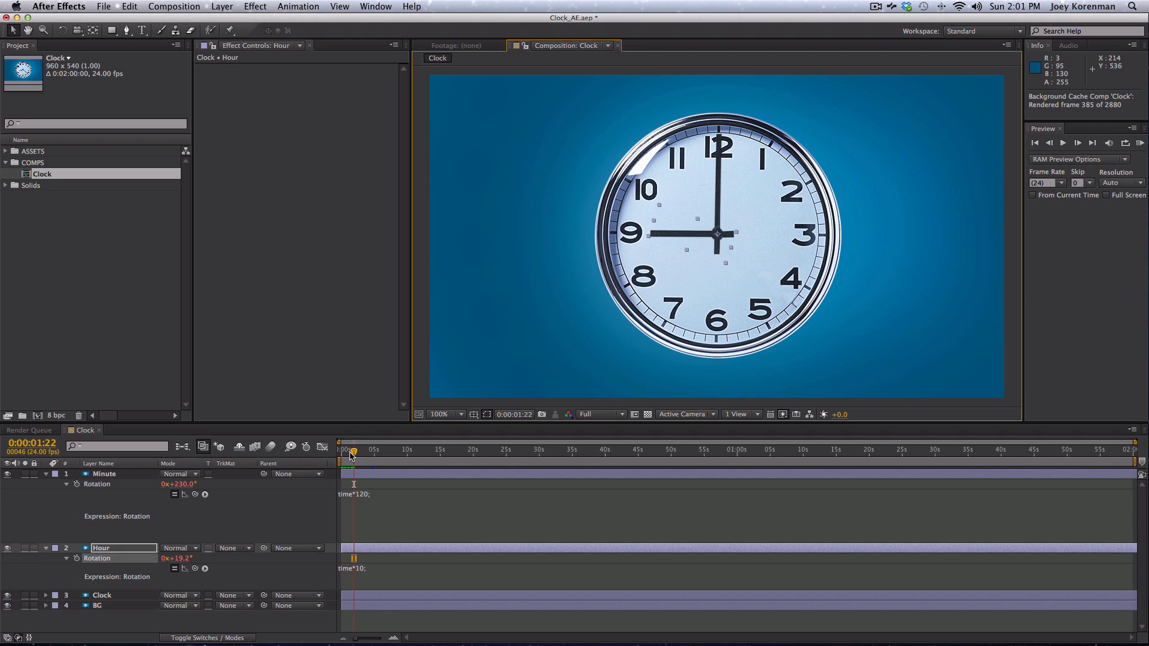
{"action": "left_click_drag", "start_coordinate": [354, 453], "coordinate": [374, 450]}
{"action": "left_click", "coordinate": [677, 214]}
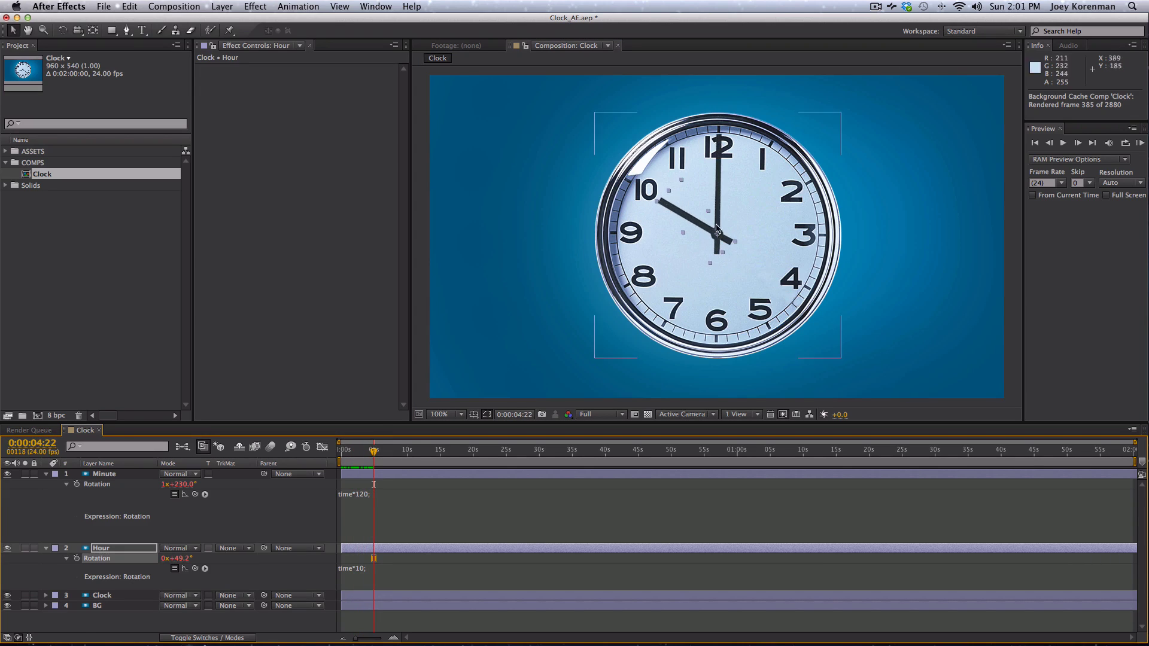
{"action": "left_click_drag", "start_coordinate": [381, 452], "coordinate": [699, 452]}
{"action": "left_click", "coordinate": [726, 506]}
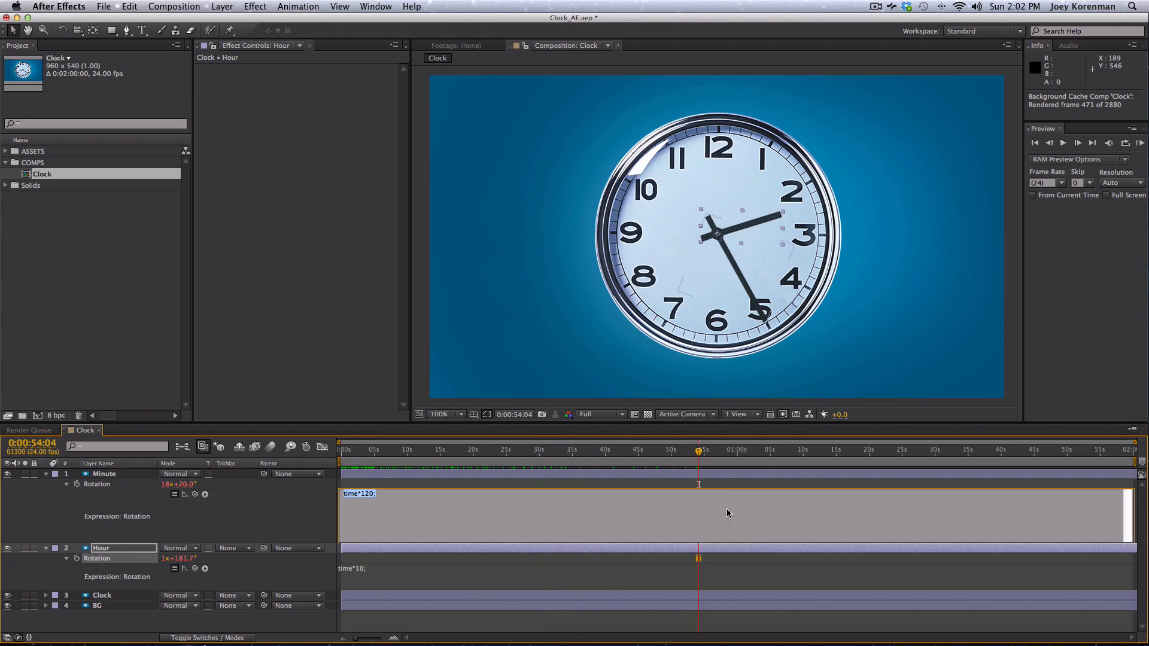
{"action": "left_click_drag", "start_coordinate": [1015, 446], "coordinate": [908, 450]}
{"action": "left_click_drag", "start_coordinate": [556, 450], "coordinate": [328, 433]}
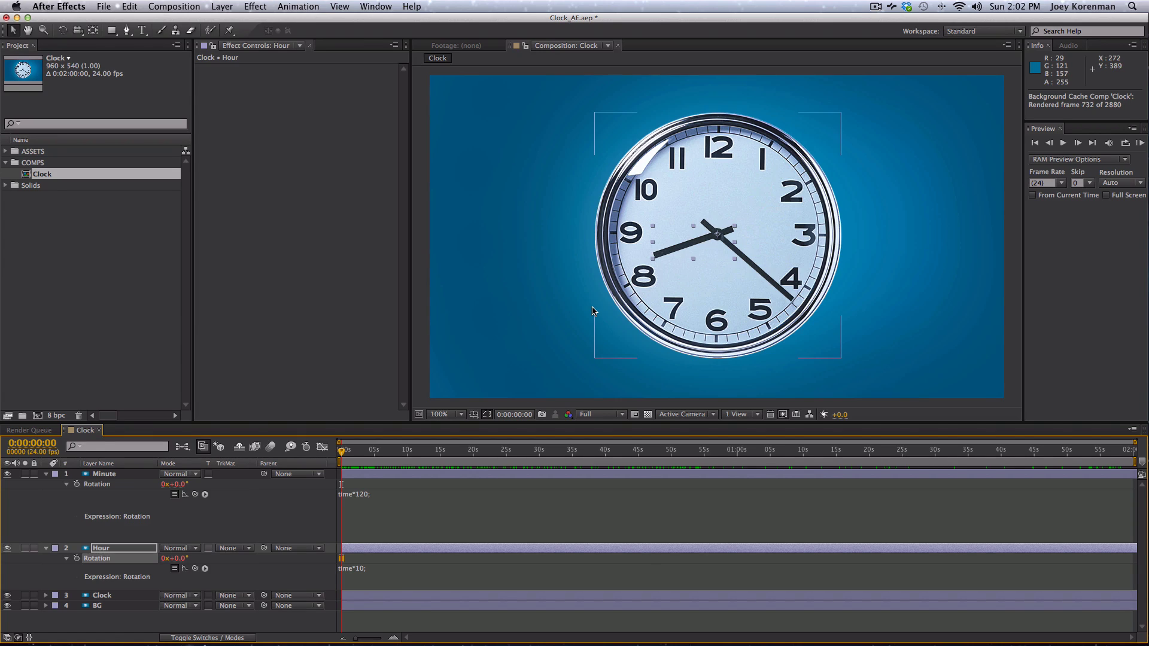
Collapse the Minute and Hour layers and add a null object, Null 3, at the top of the stack.
{"action": "left_click", "coordinate": [45, 474]}
{"action": "left_click", "coordinate": [46, 484]}
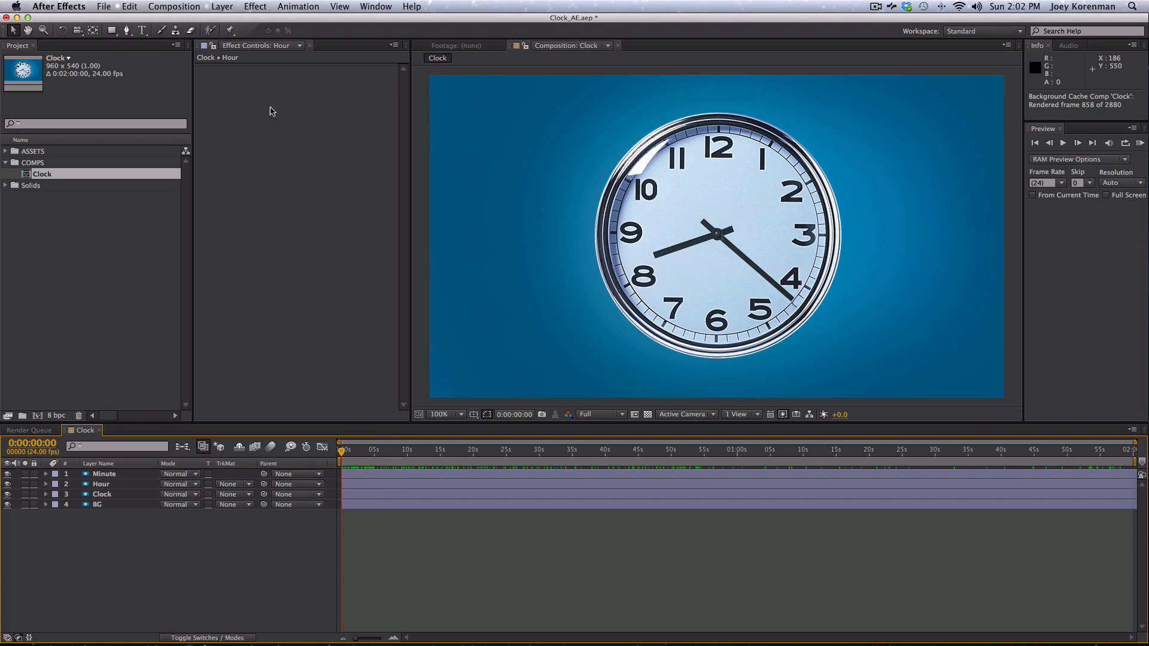
{"action": "left_click", "coordinate": [230, 10]}
{"action": "mouse_move", "coordinate": [230, 21]}
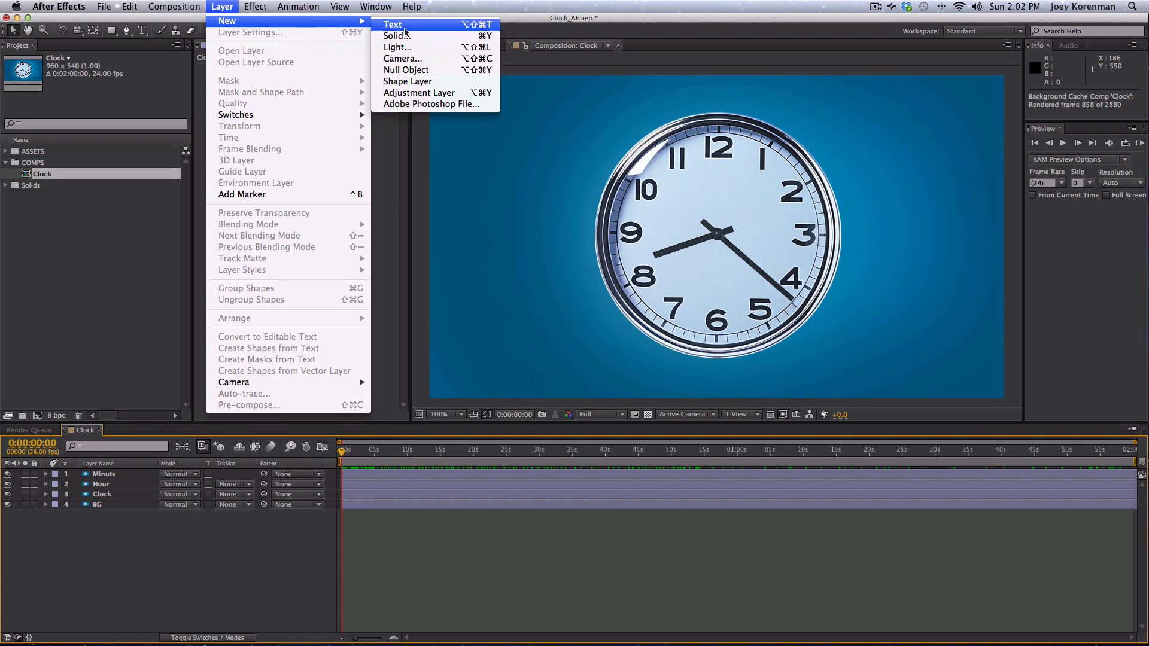
{"action": "left_click", "coordinate": [440, 72]}
{"action": "left_click", "coordinate": [107, 477]}
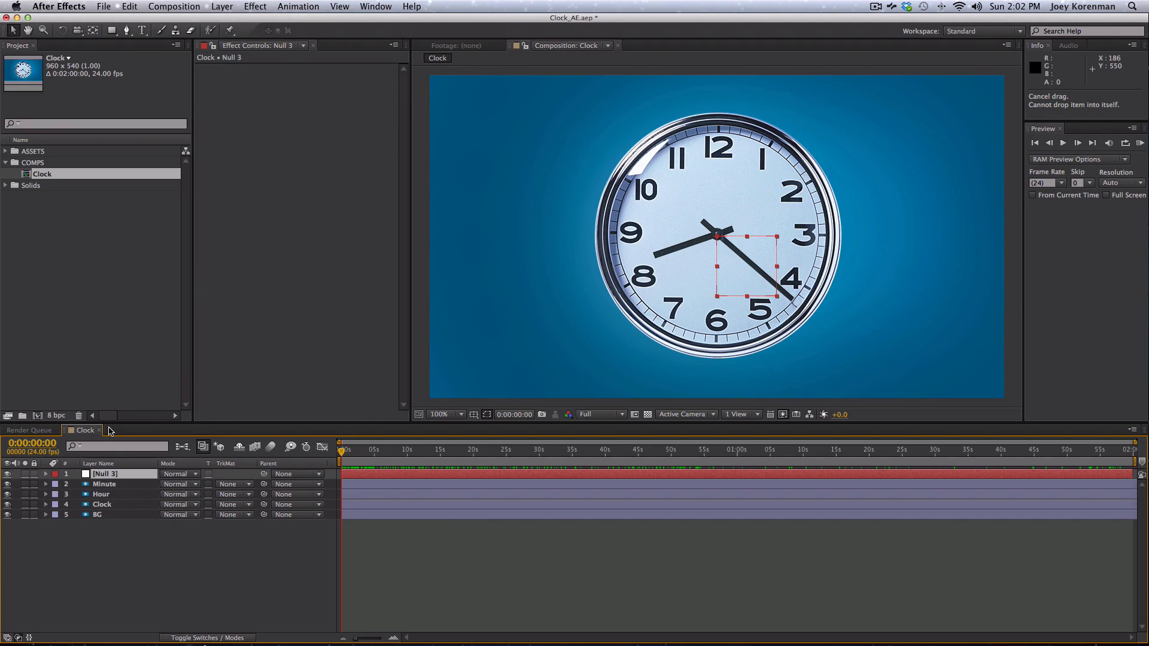
{"action": "key", "text": "Return"}
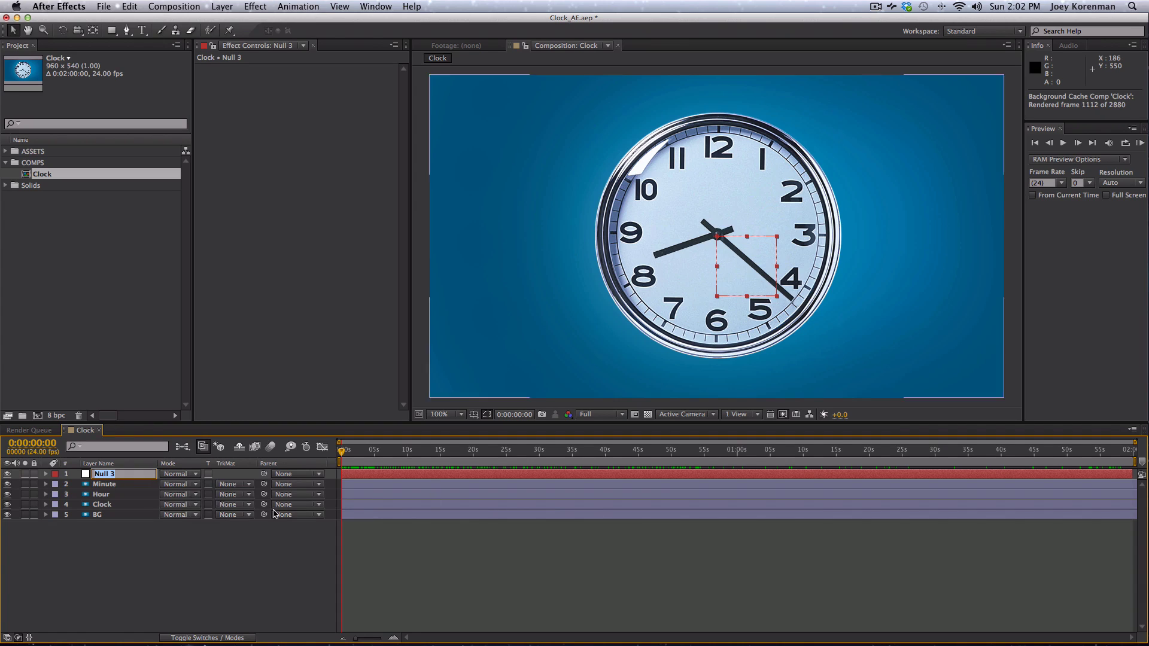
{"action": "left_click", "coordinate": [160, 578]}
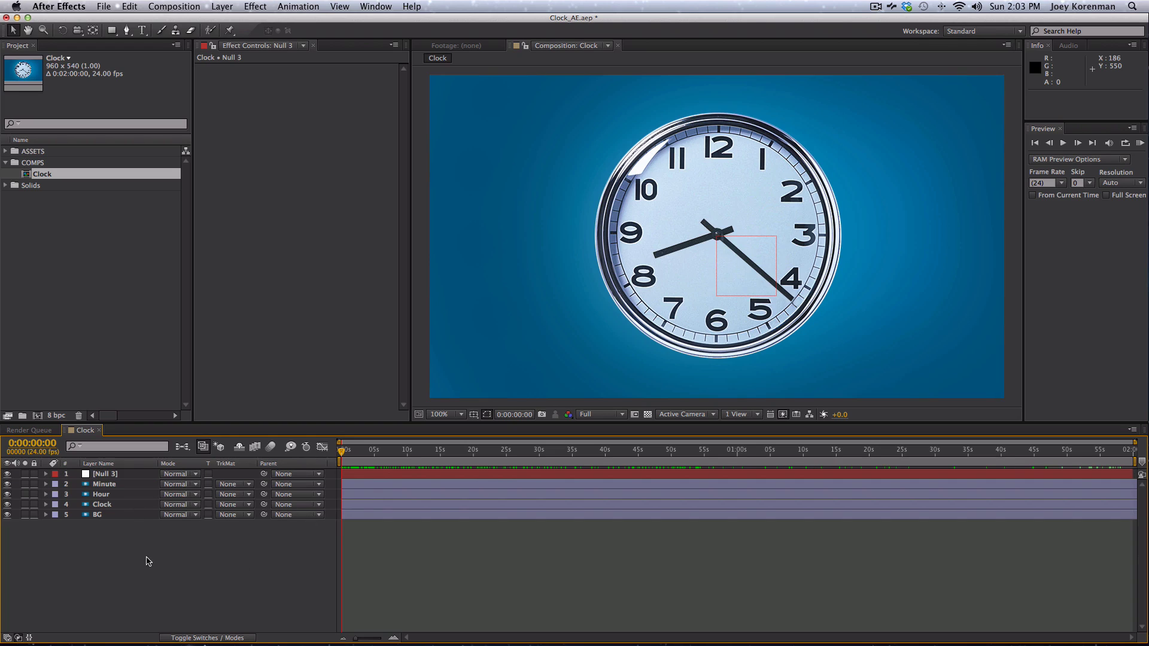
{"action": "left_click", "coordinate": [129, 484]}
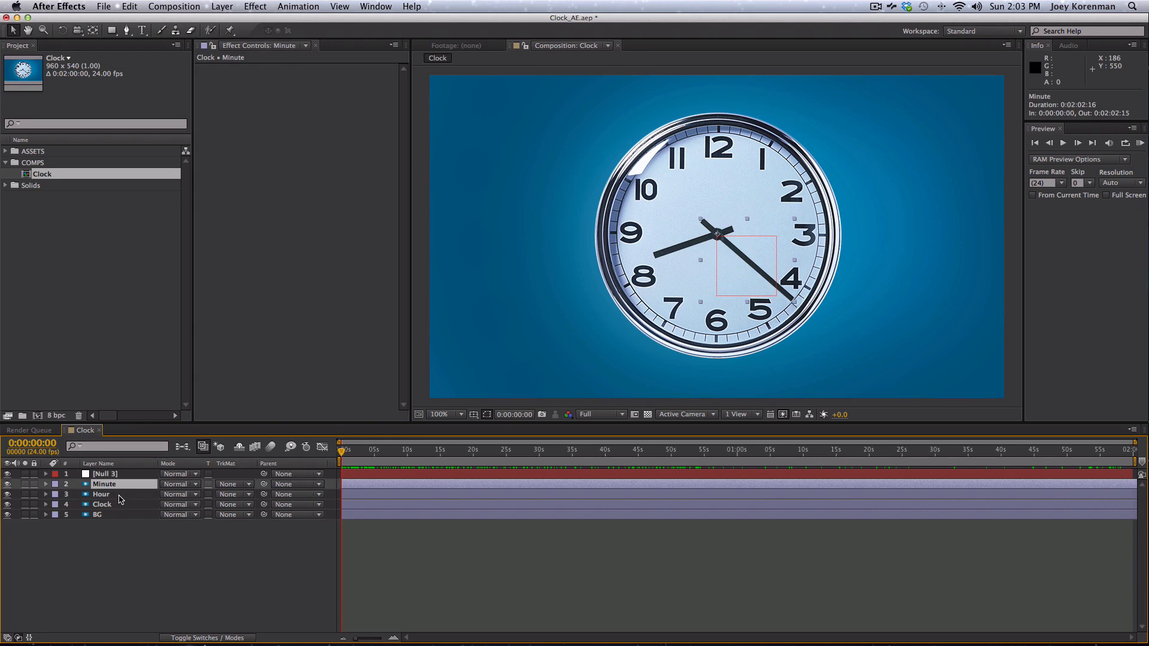
{"action": "left_click", "coordinate": [116, 504], "text": "shift"}
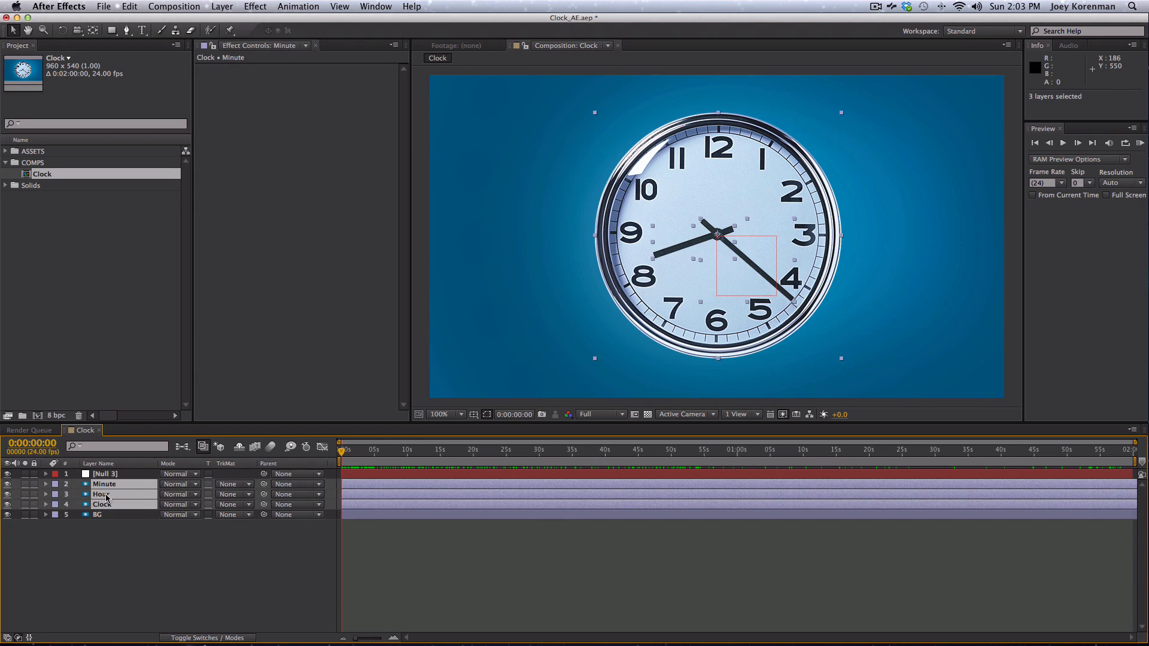
{"action": "left_click_drag", "start_coordinate": [263, 489], "coordinate": [108, 473]}
{"action": "left_click", "coordinate": [108, 474]}
{"action": "left_click_drag", "start_coordinate": [753, 280], "coordinate": [804, 279]}
{"action": "key", "text": "super+z"}
{"action": "left_click", "coordinate": [174, 563]}
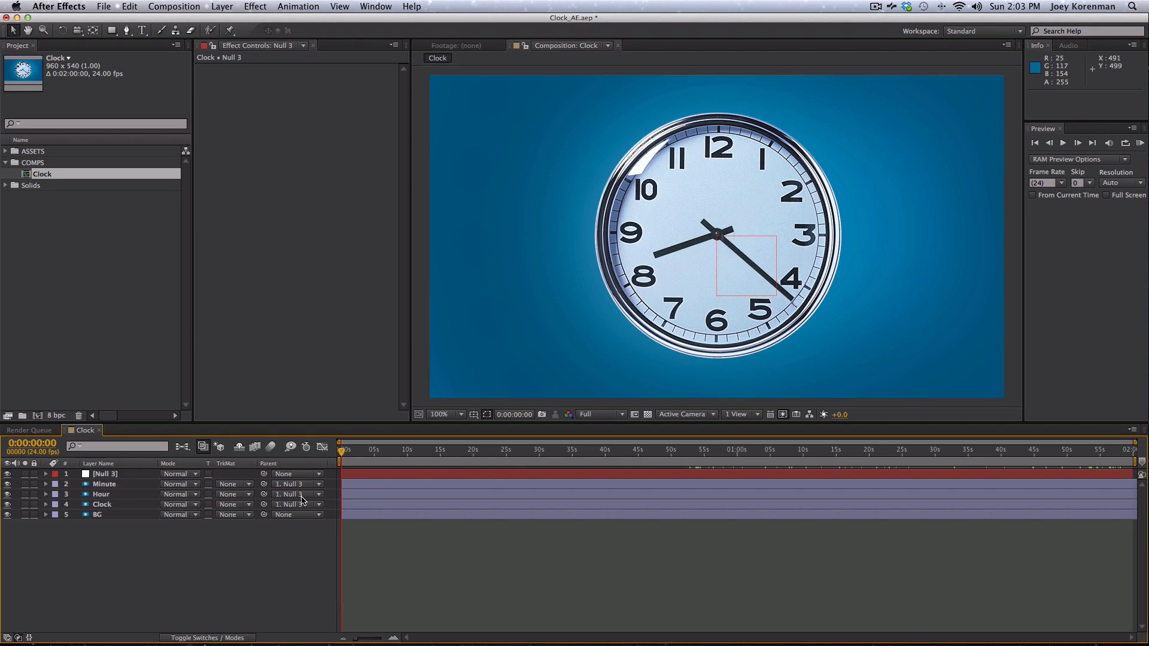
{"action": "key", "text": "super+z"}
{"action": "key", "text": "super+z"}
{"action": "left_click", "coordinate": [122, 474]}
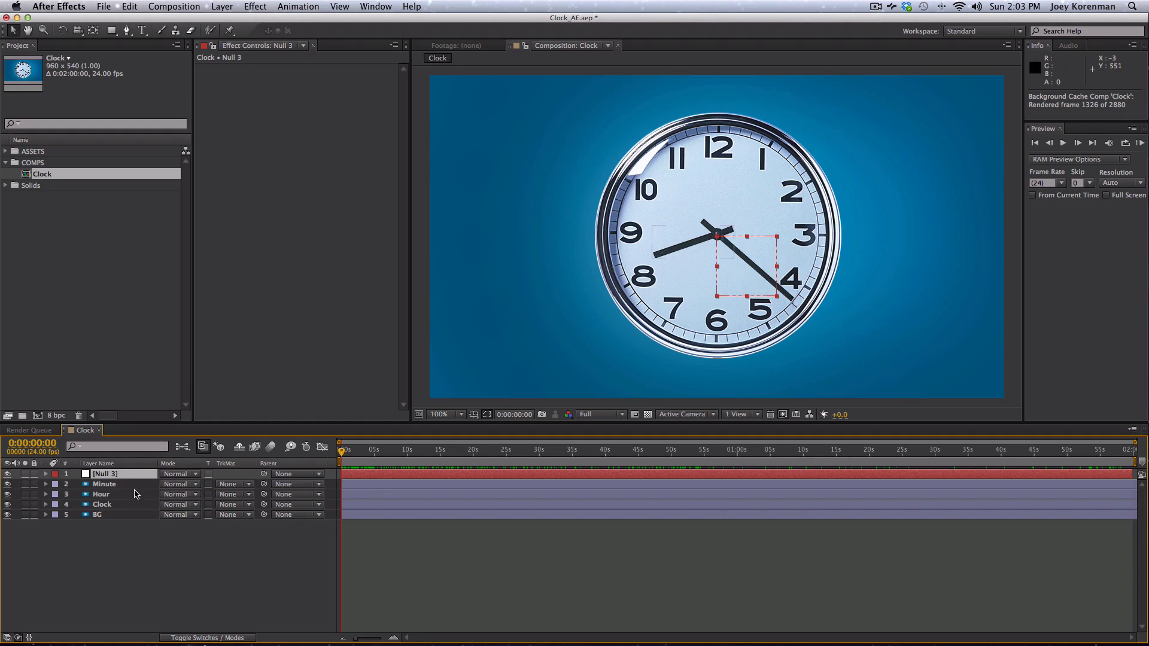
Rename the null layer to CONTROLS.
{"action": "key", "text": "Return"}
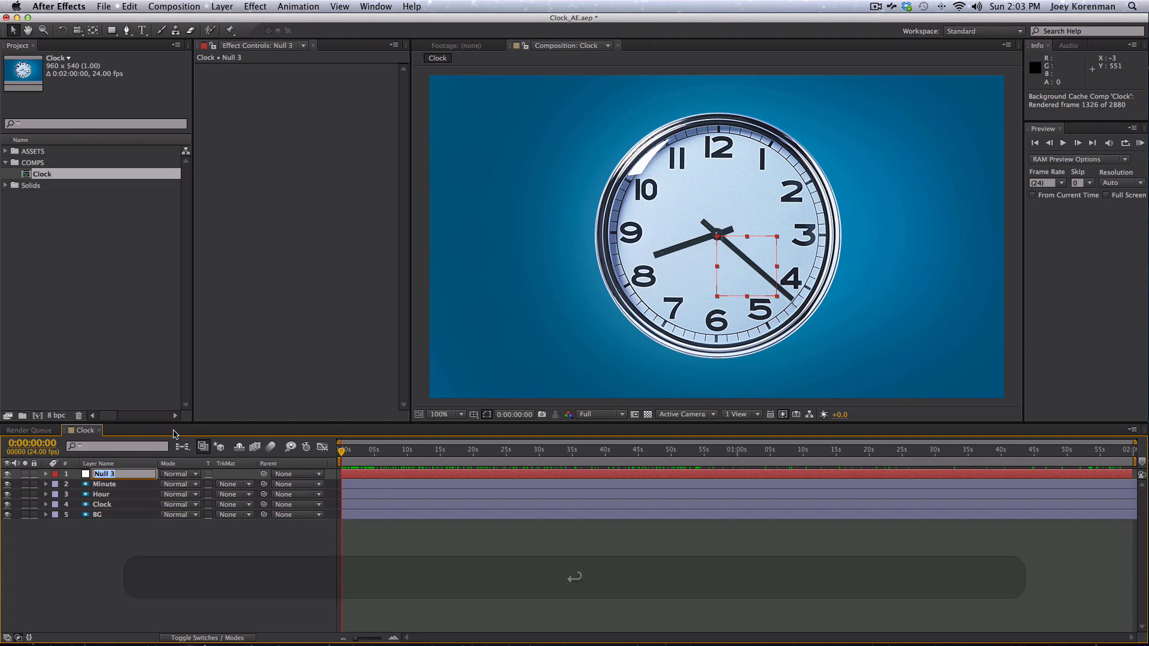
{"action": "type", "text": "CONTROLS"}
{"action": "key", "text": "Return"}
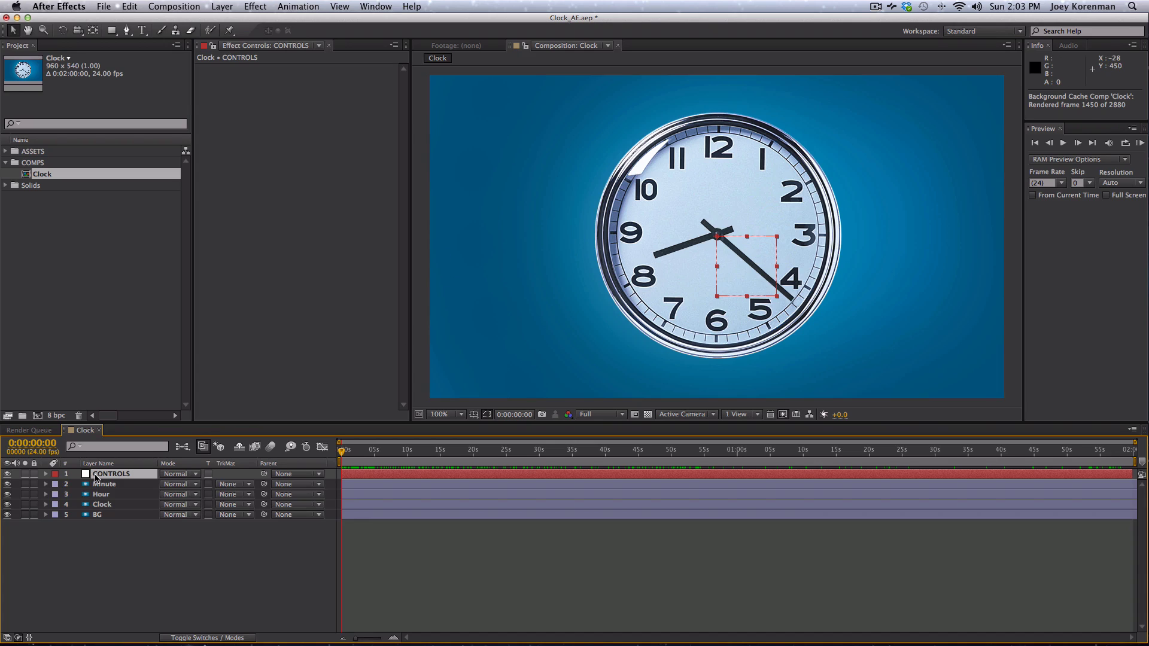
Add an Expression Controls > Slider Control effect to CONTROLS.
{"action": "left_click", "coordinate": [257, 6]}
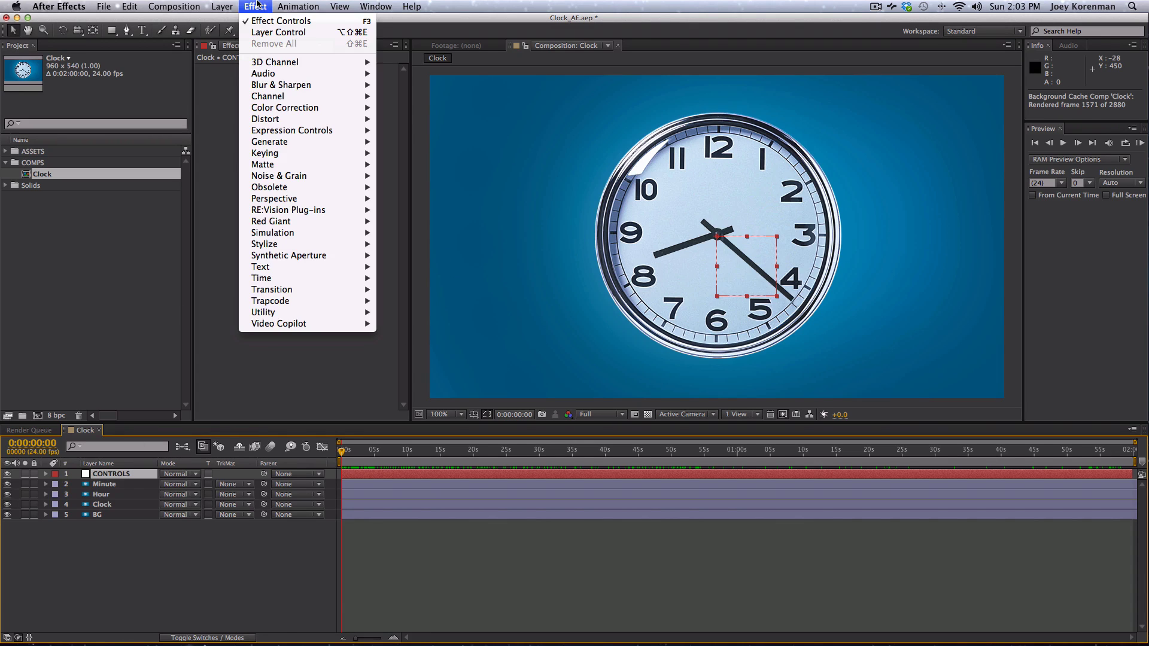
{"action": "mouse_move", "coordinate": [314, 120]}
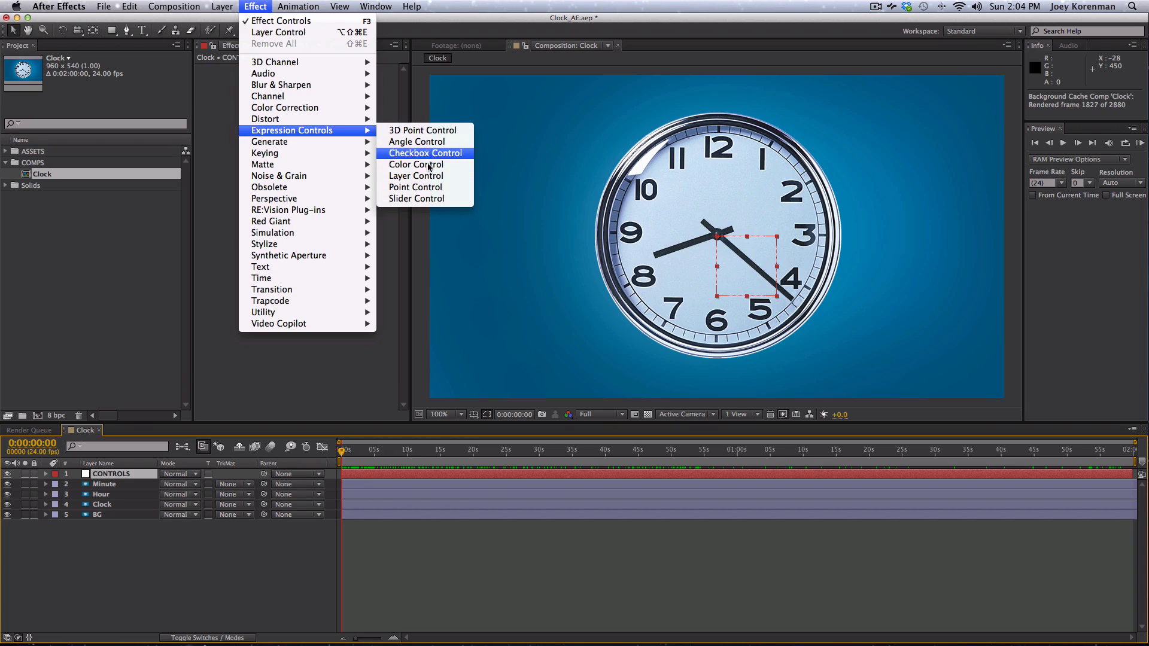
{"action": "left_click", "coordinate": [436, 200]}
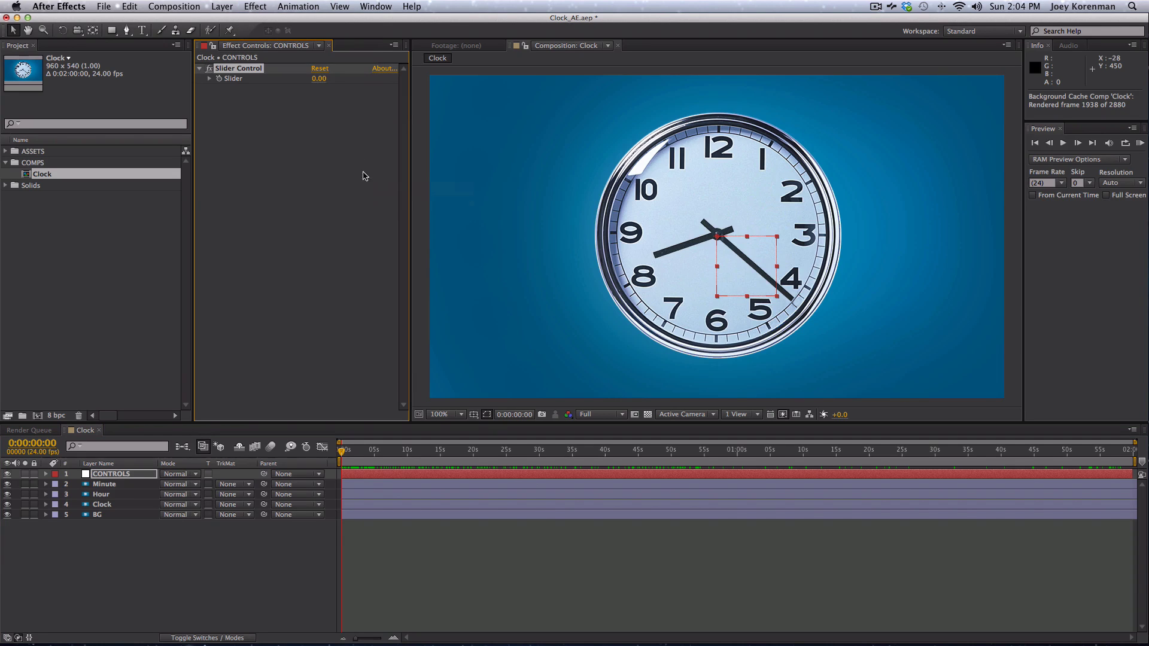
Keep the slider at 0 and rename the Slider Control effect to Clock Speed.
{"action": "mouse_move", "coordinate": [325, 78]}
{"action": "left_mouse_down"}
{"action": "mouse_move", "coordinate": [320, 87]}
{"action": "mouse_move", "coordinate": [358, 81]}
{"action": "mouse_move", "coordinate": [316, 84]}
{"action": "left_mouse_up"}
{"action": "left_click", "coordinate": [322, 78]}
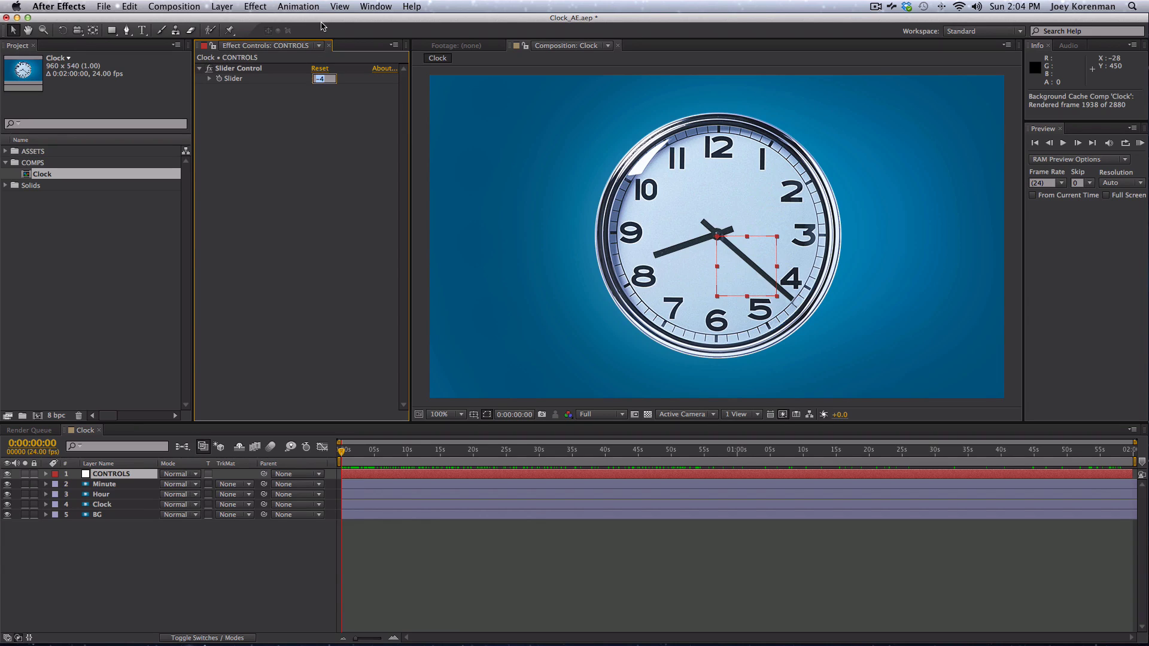
{"action": "key", "text": "Return"}
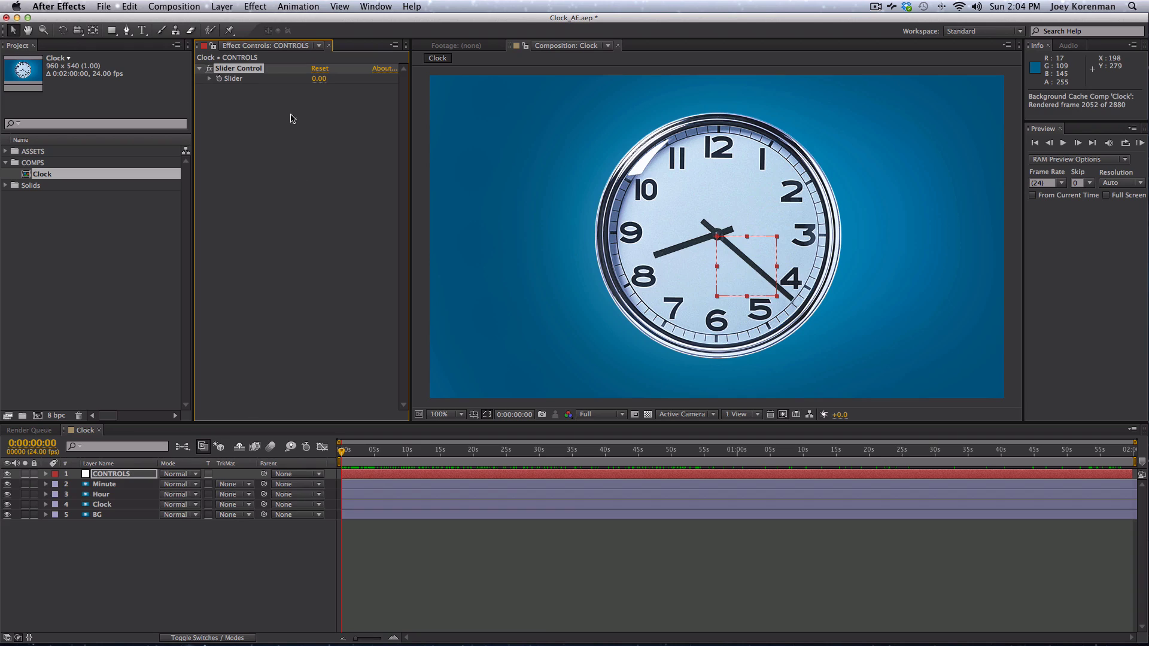
{"action": "left_click_drag", "start_coordinate": [258, 70], "coordinate": [255, 72]}
{"action": "key", "text": "Return"}
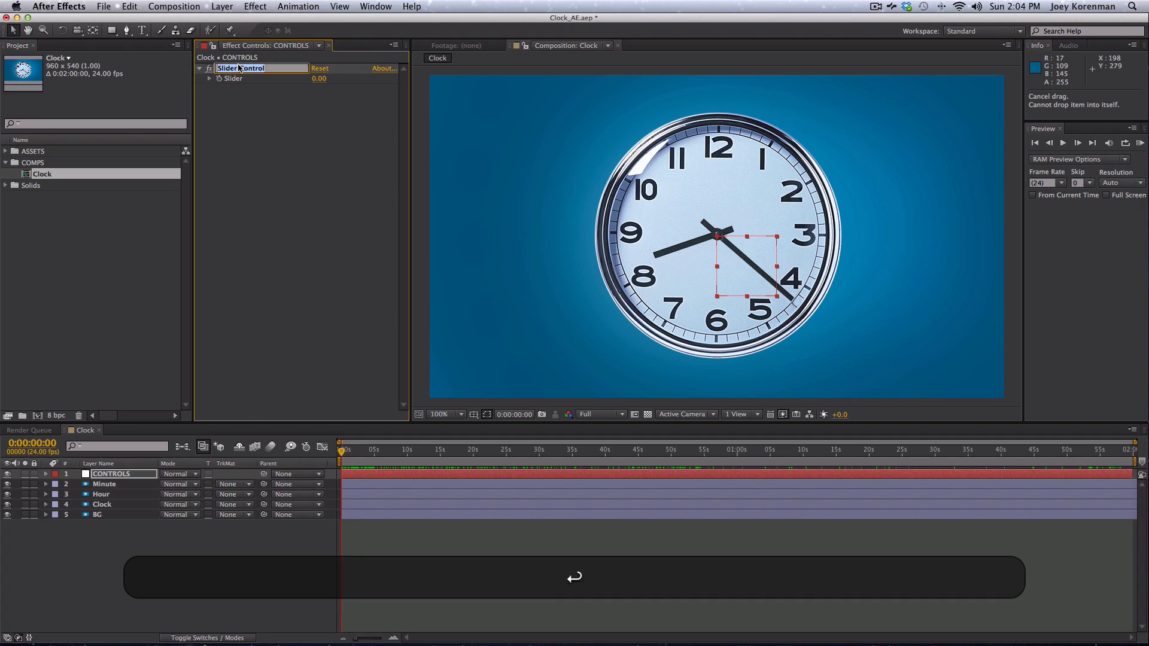
{"action": "type", "text": "Clock Speed"}
{"action": "key", "text": "Return"}
Show the CONTROLS layer's Clock Speed Slider property in the timeline using E.
{"action": "left_click", "coordinate": [131, 475]}
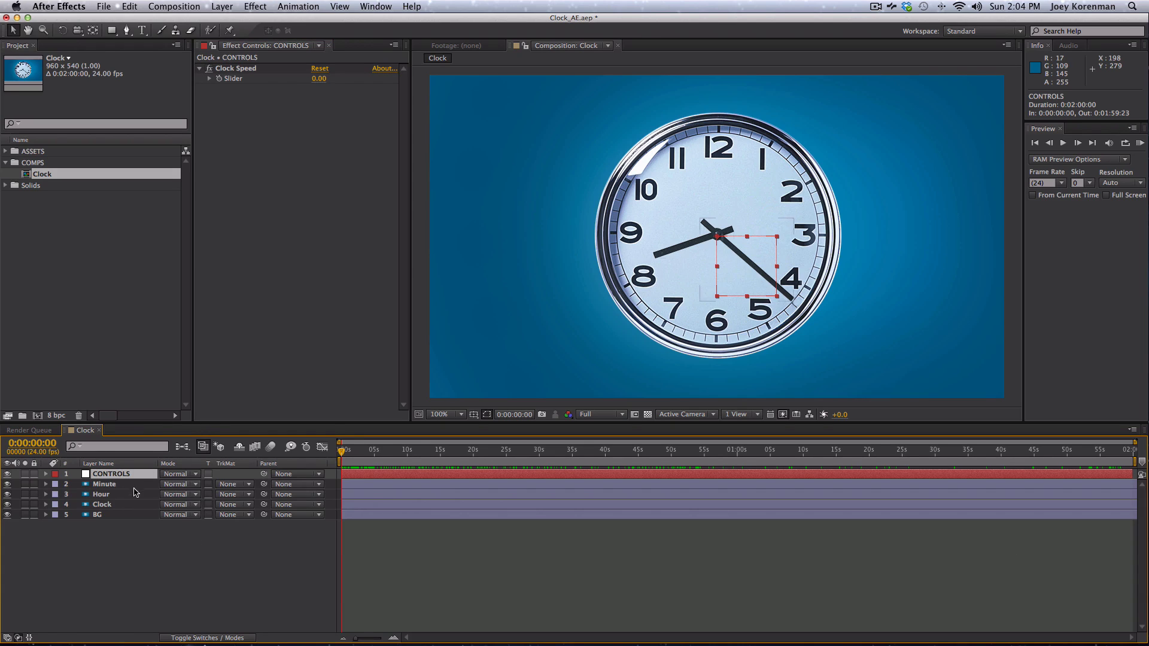
{"action": "left_click", "coordinate": [46, 473]}
{"action": "left_click", "coordinate": [57, 485]}
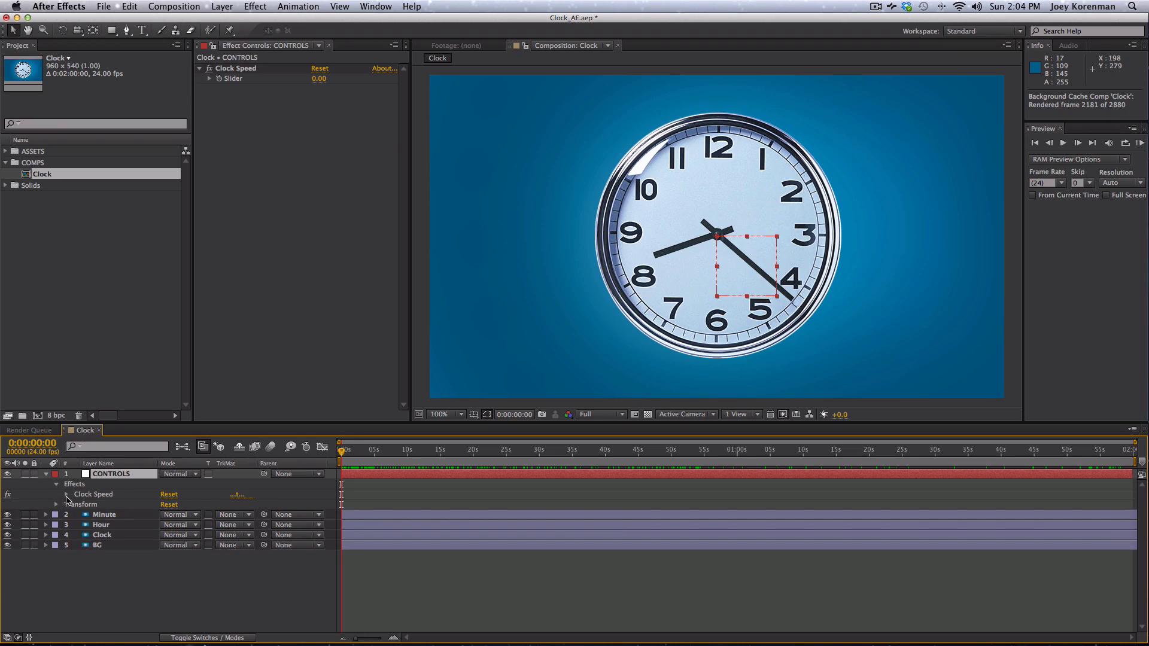
{"action": "left_click", "coordinate": [66, 495]}
{"action": "left_click", "coordinate": [56, 484]}
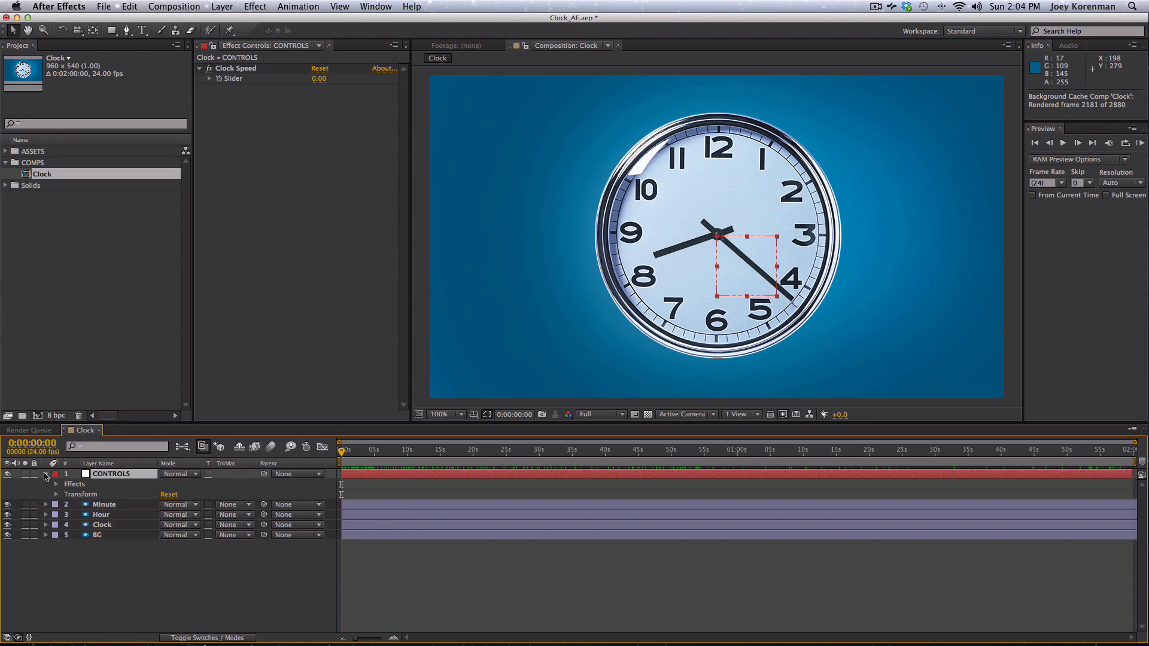
{"action": "left_click", "coordinate": [179, 610]}
{"action": "left_click", "coordinate": [110, 475]}
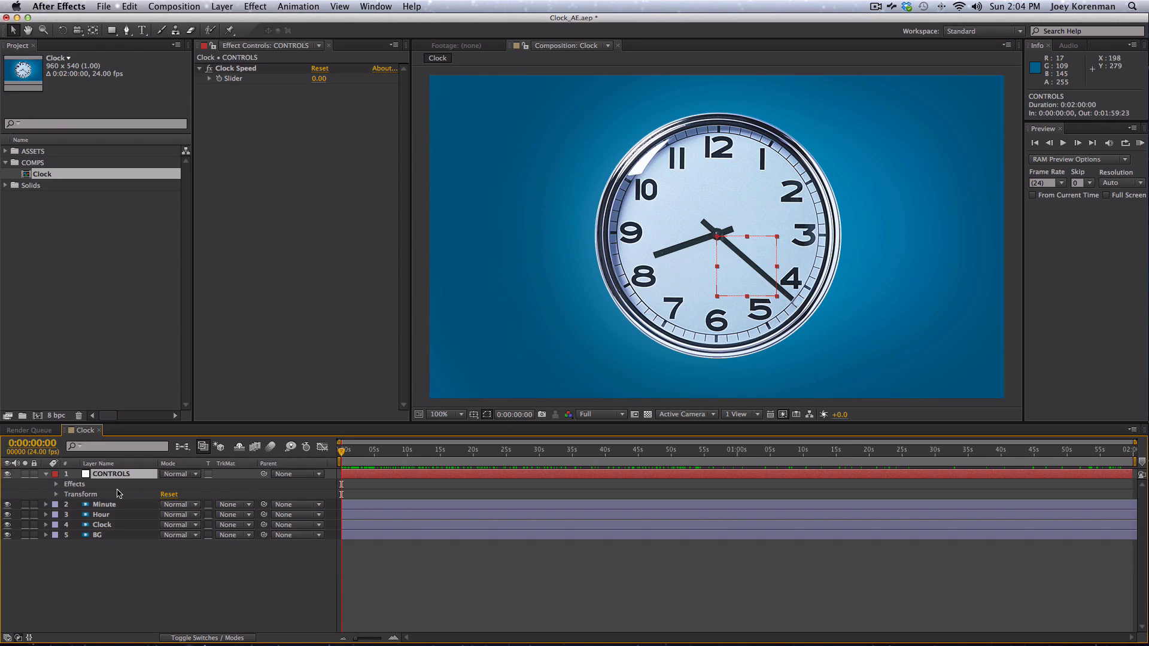
{"action": "key", "text": "e"}
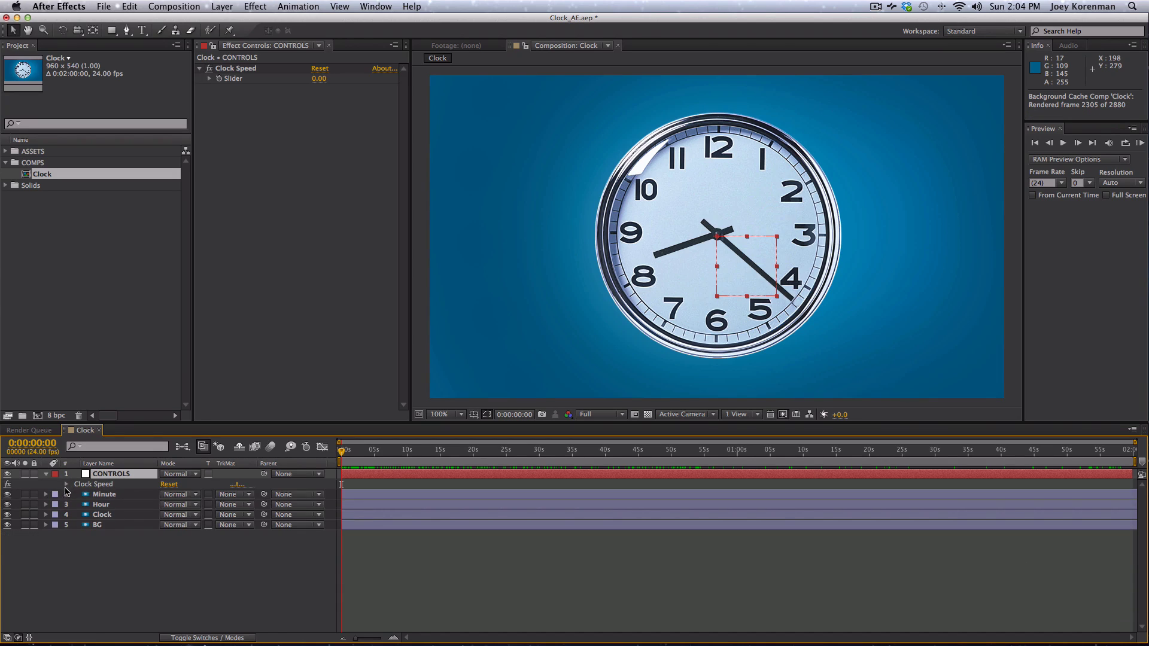
{"action": "left_click", "coordinate": [66, 484]}
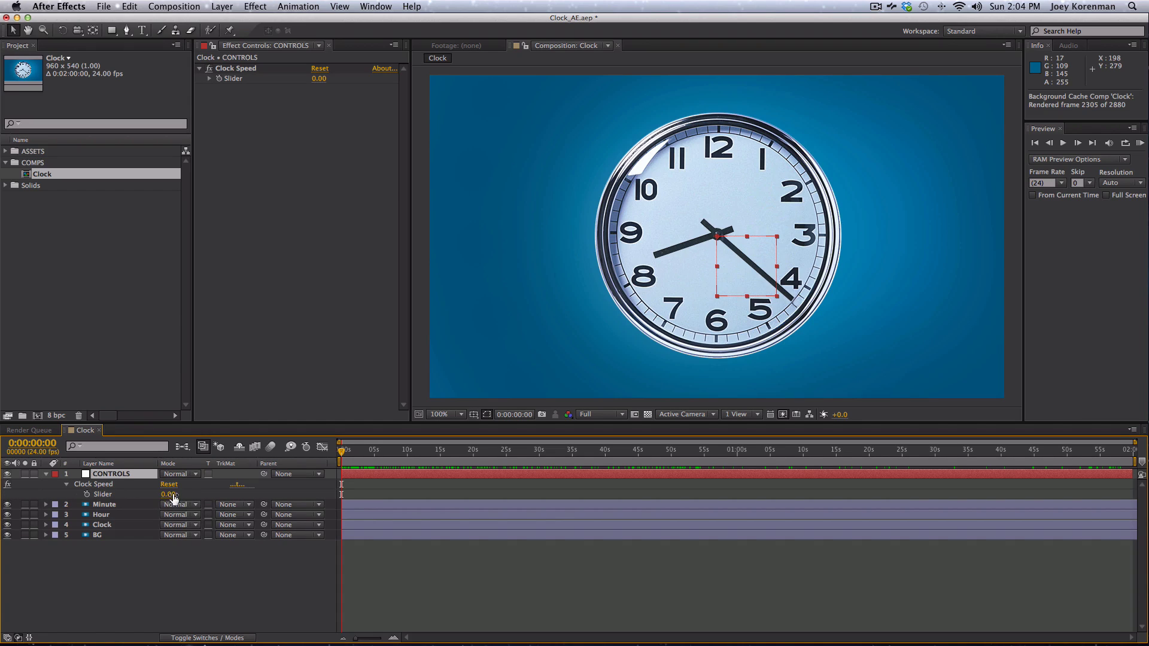
{"action": "left_click", "coordinate": [121, 507]}
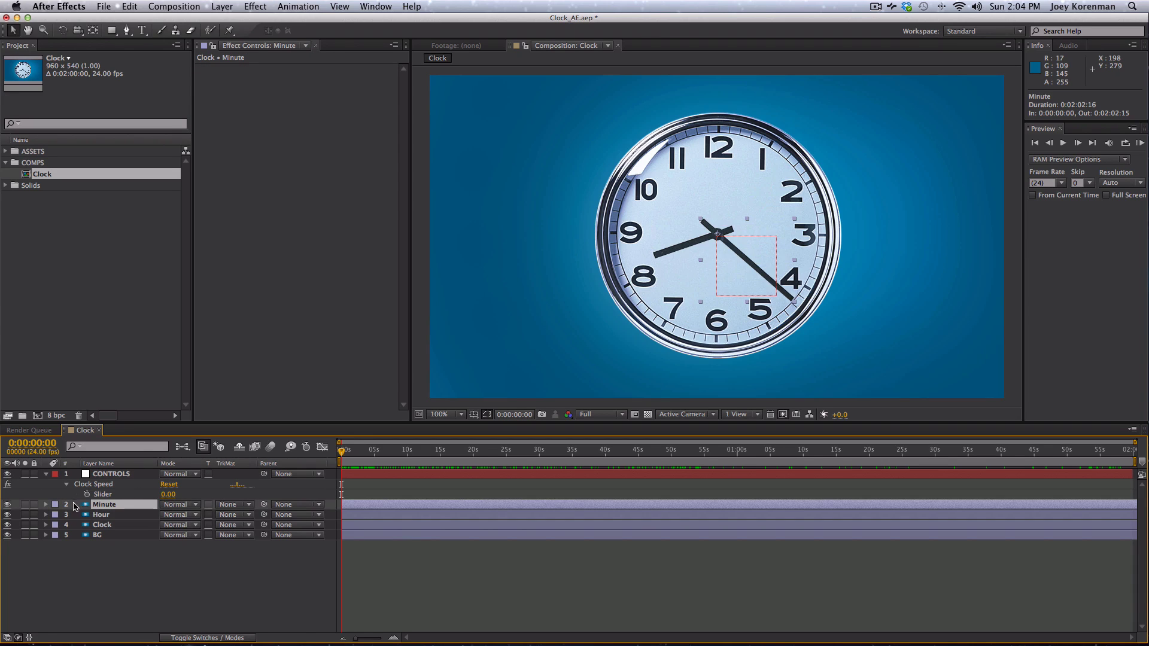
Delete '120;' from the Minute layer's Rotation expression, leaving just time*.
{"action": "key", "text": "e"}
{"action": "key", "text": "e"}
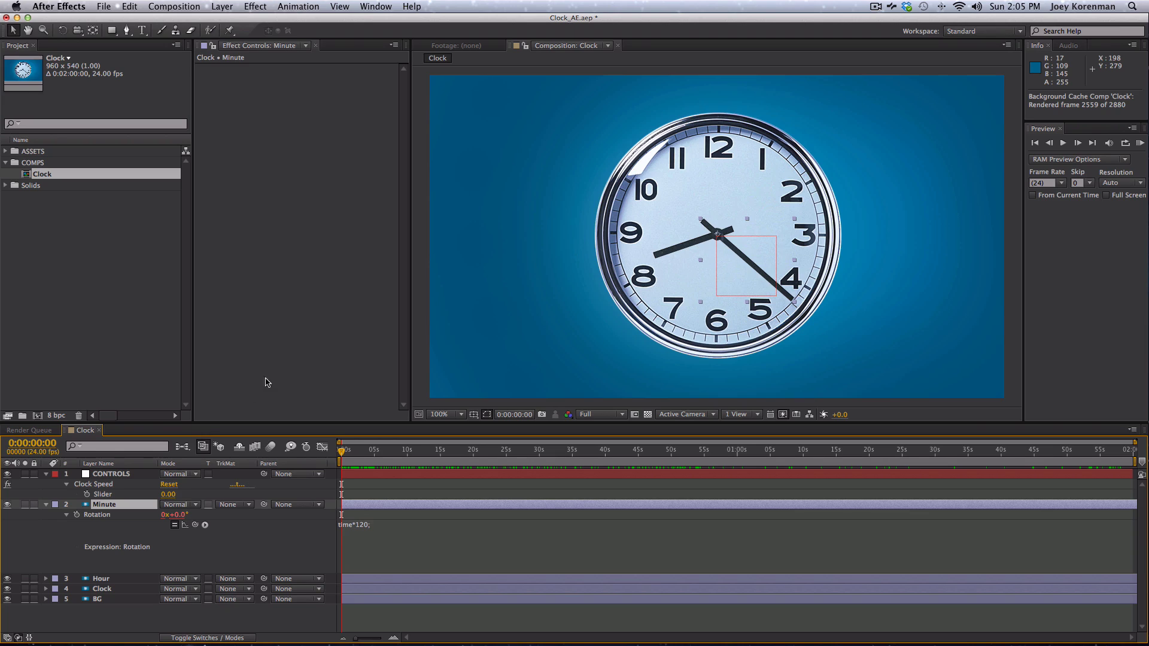
{"action": "left_click", "coordinate": [358, 529]}
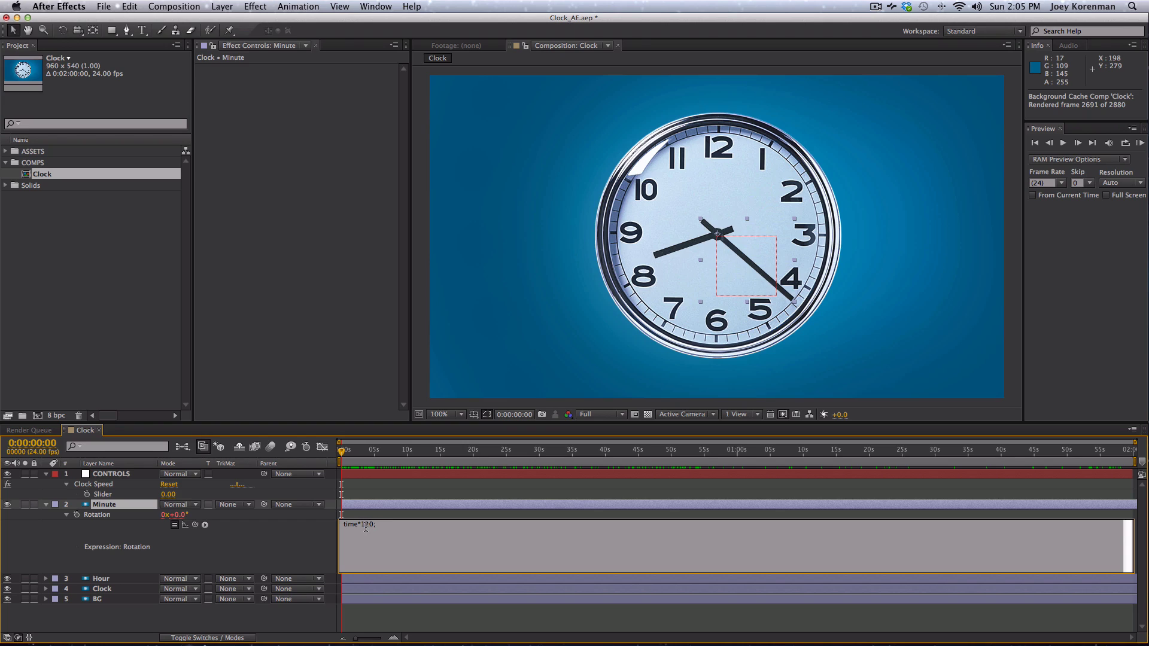
{"action": "left_click_drag", "start_coordinate": [362, 525], "coordinate": [380, 525]}
{"action": "key", "text": "BackSpace"}
{"action": "left_click", "coordinate": [265, 507]}
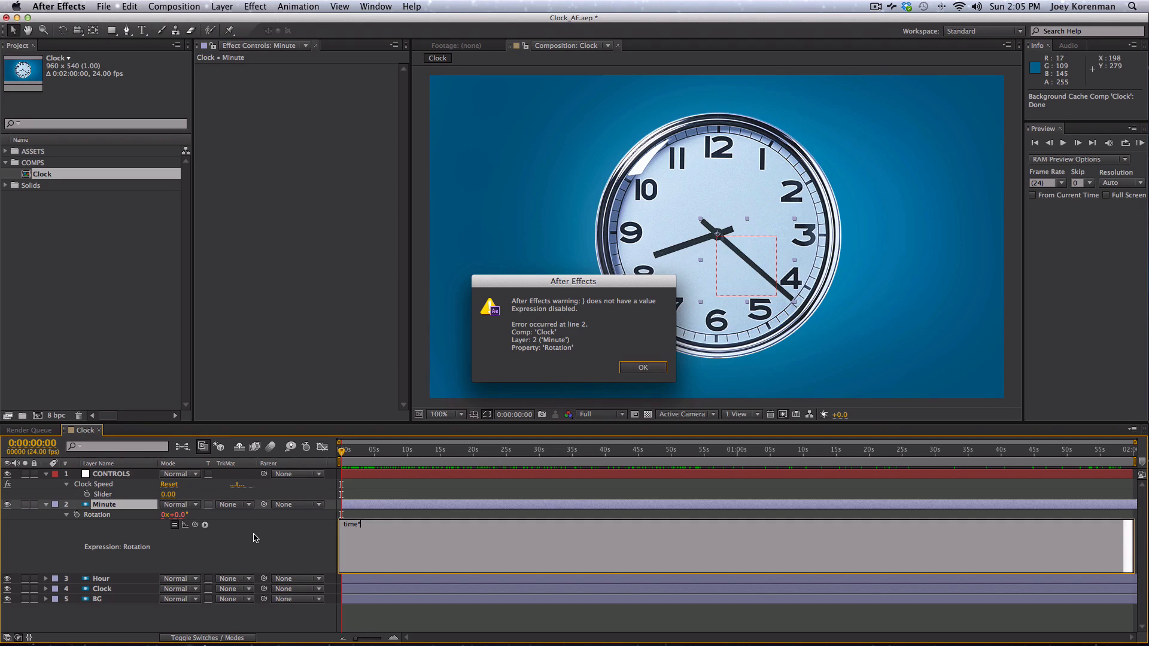
Dismiss the error and pick-whip the Minute rotation expression after time* to the Clock Speed slider.
{"action": "left_click", "coordinate": [643, 372]}
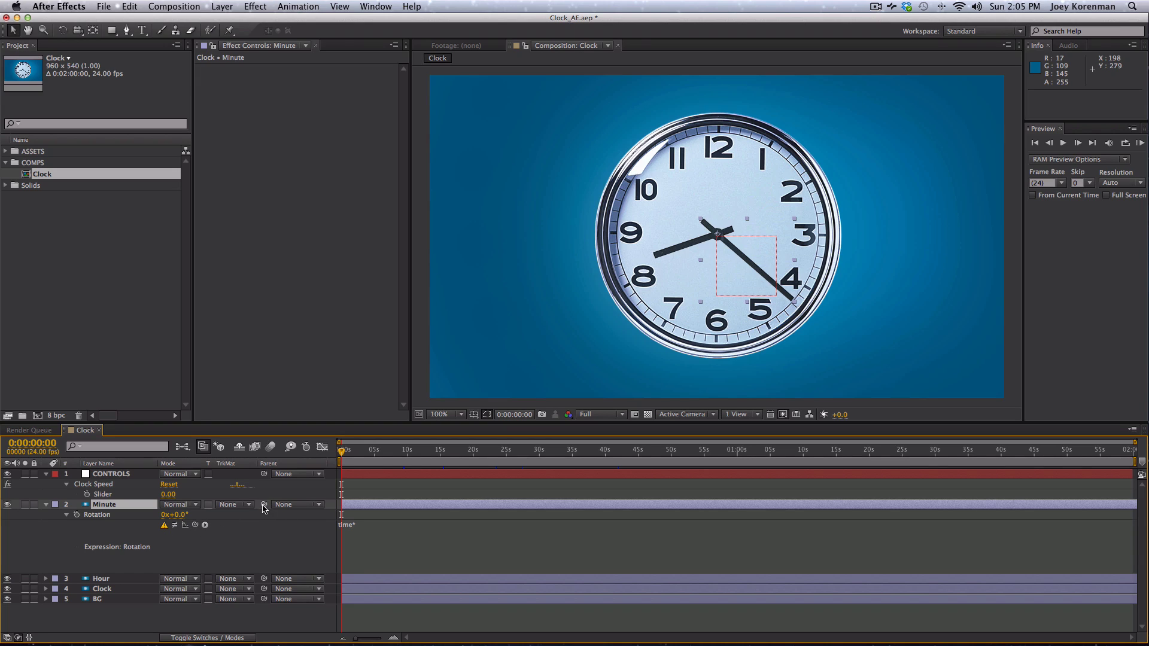
{"action": "left_click_drag", "start_coordinate": [264, 506], "coordinate": [122, 475]}
{"action": "key", "text": "super+z"}
{"action": "left_click", "coordinate": [362, 527]}
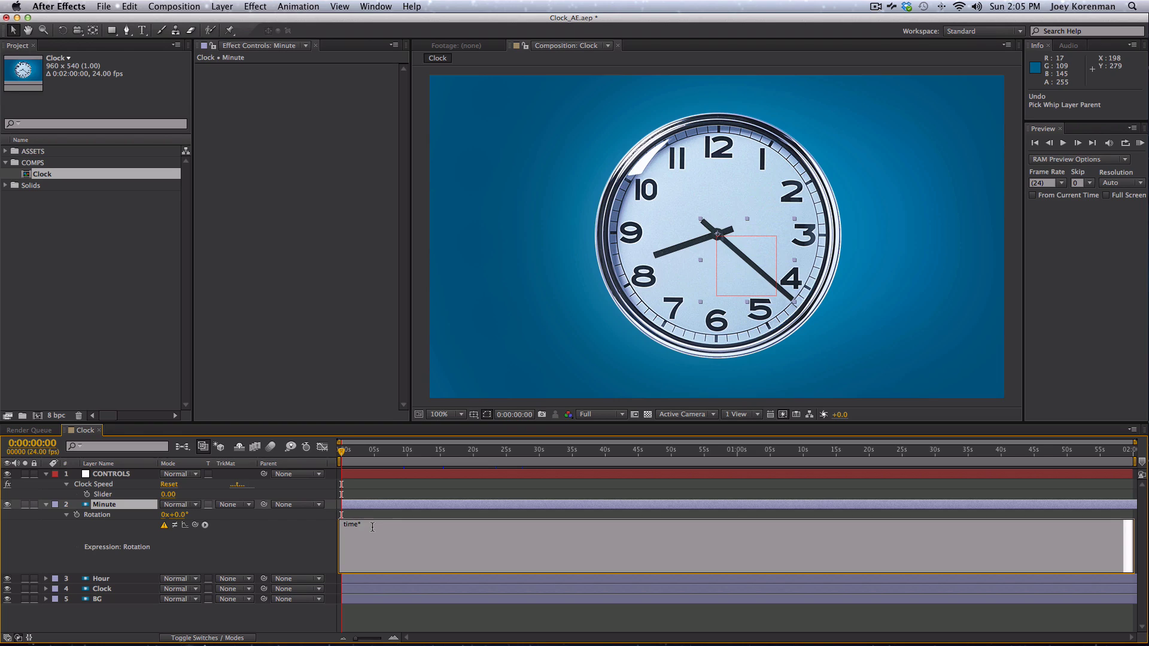
{"action": "left_click_drag", "start_coordinate": [194, 526], "coordinate": [113, 497]}
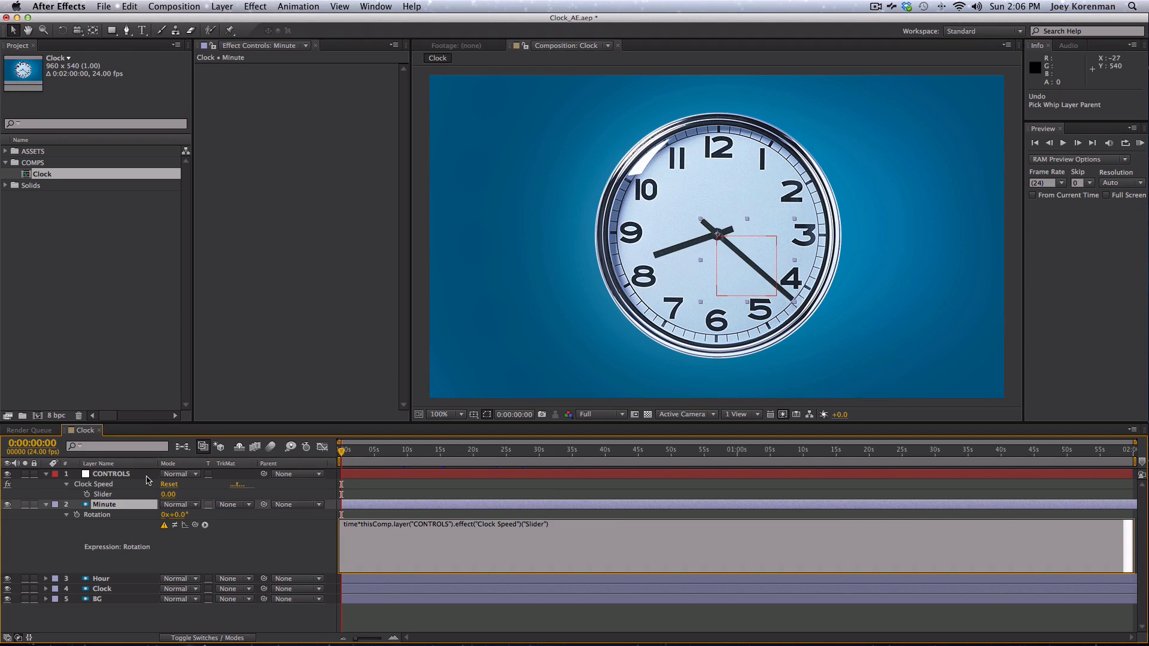
{"action": "type", "text": ";"}
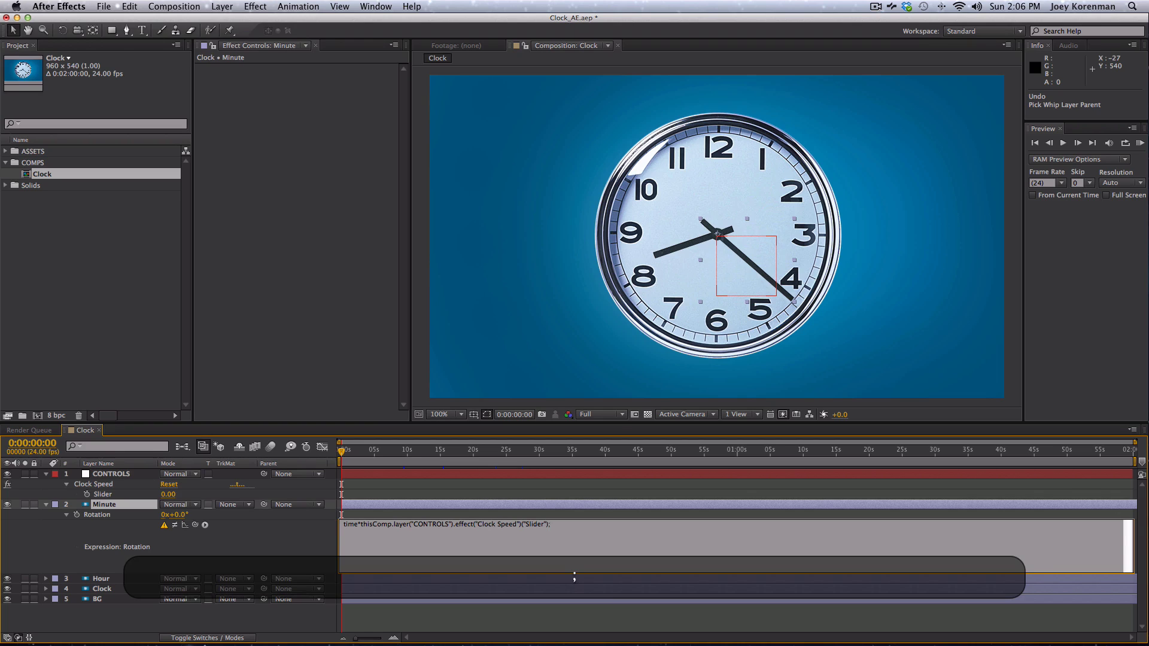
{"action": "key", "text": "super+Return"}
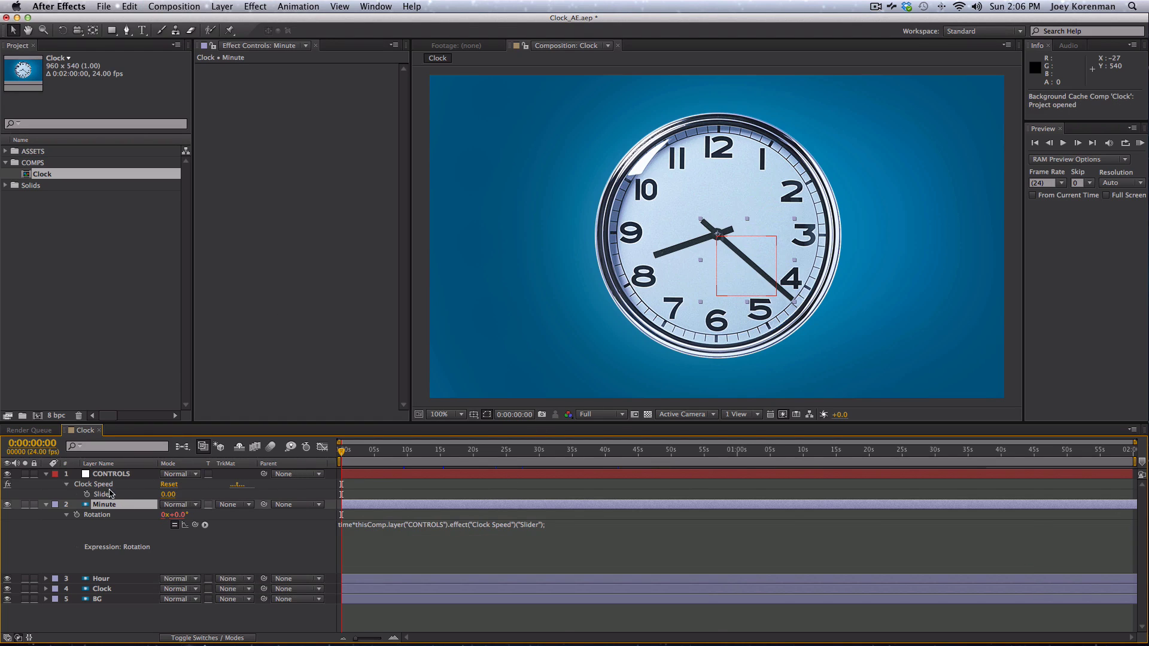
Set Clock Speed to 120 and scrub the timeline to watch the minute hand turn.
{"action": "left_click", "coordinate": [168, 495]}
{"action": "type", "text": "120"}
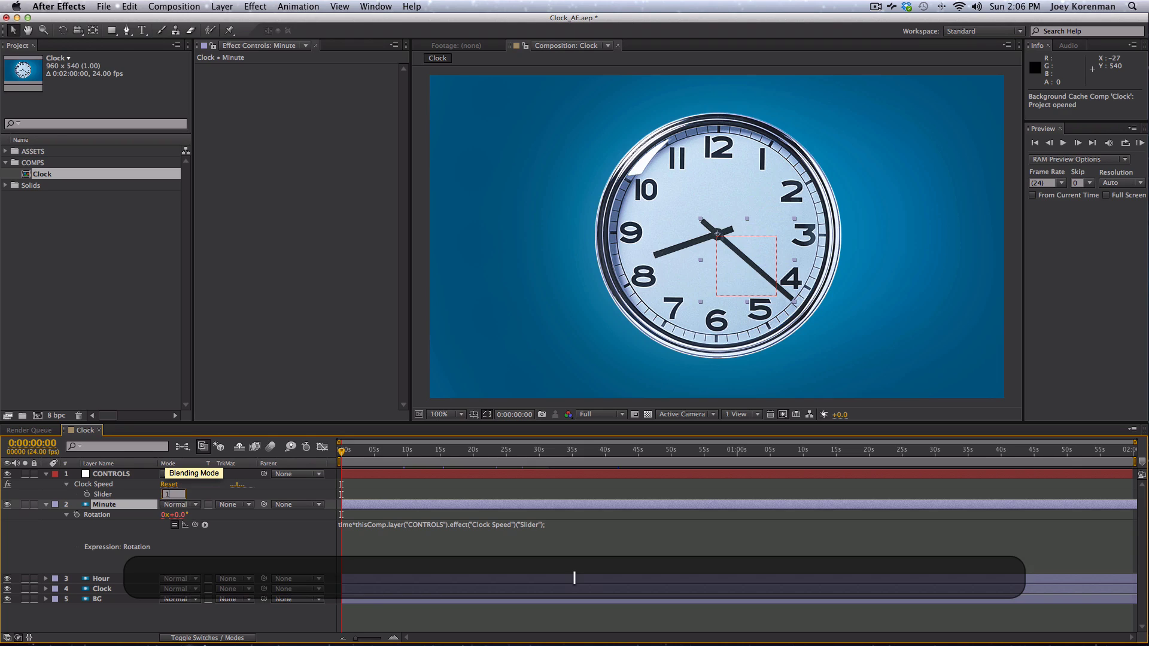
{"action": "key", "text": "Return"}
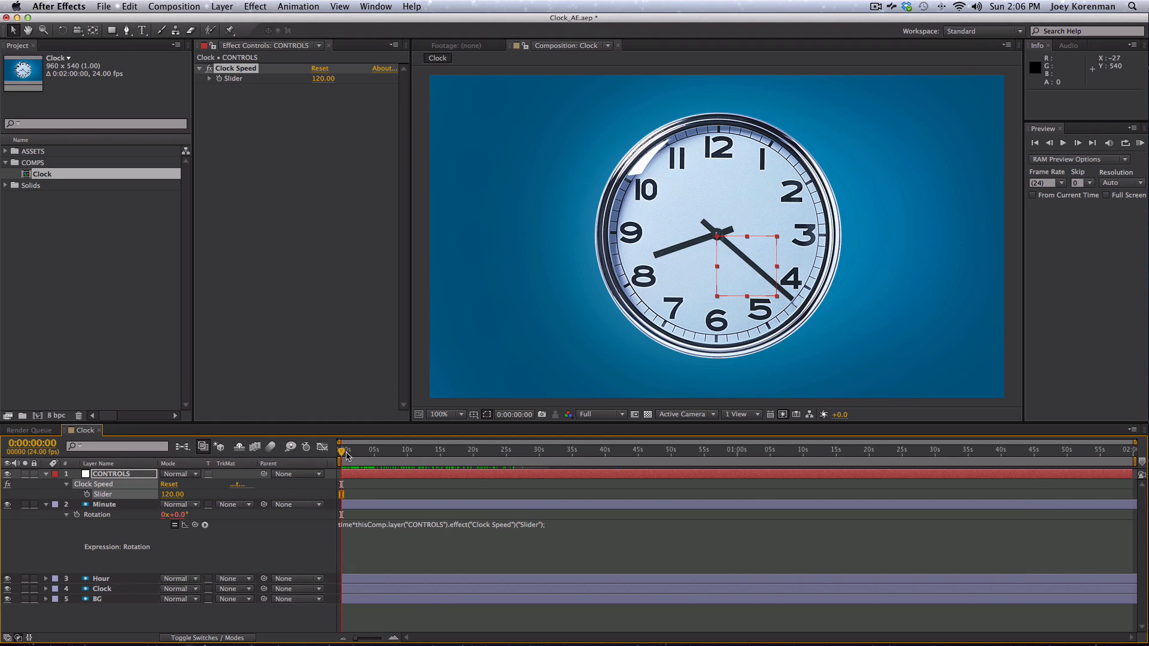
{"action": "left_click", "coordinate": [366, 453]}
{"action": "left_click_drag", "start_coordinate": [373, 453], "coordinate": [421, 453]}
Try a Clock Speed of 10 while scrubbing, then set it back to 120.
{"action": "left_click", "coordinate": [323, 79]}
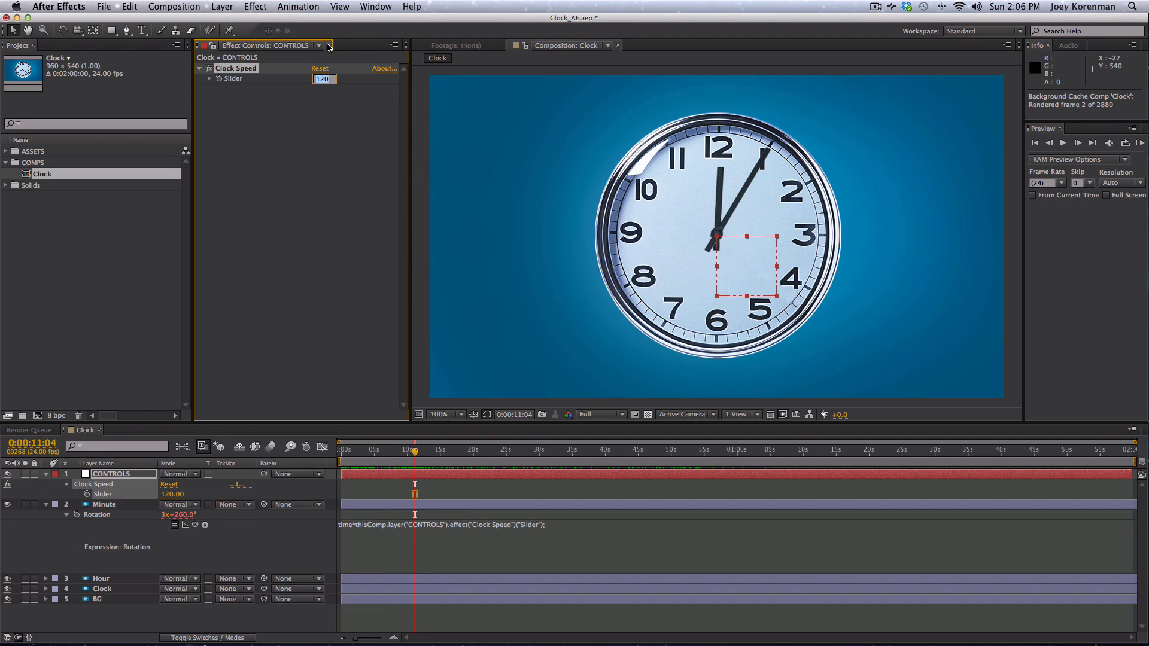
{"action": "type", "text": "10"}
{"action": "key", "text": "Return"}
{"action": "left_click", "coordinate": [441, 452]}
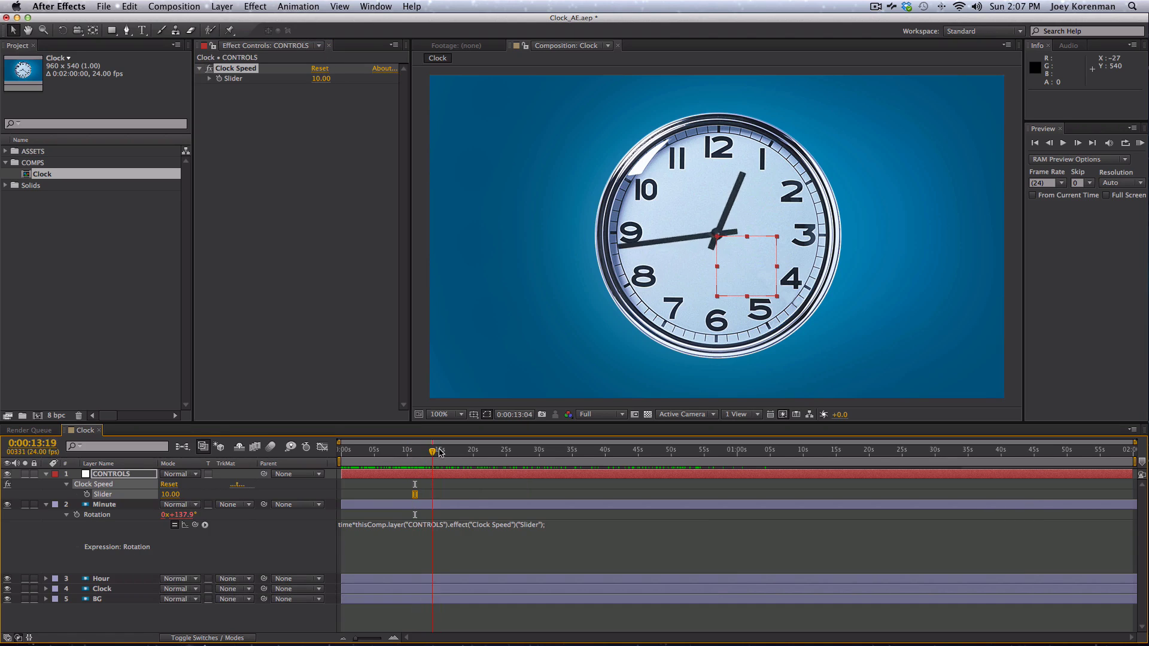
{"action": "mouse_move", "coordinate": [441, 452]}
{"action": "left_mouse_down"}
{"action": "mouse_move", "coordinate": [518, 452]}
{"action": "mouse_move", "coordinate": [429, 452]}
{"action": "left_mouse_up"}
{"action": "left_click", "coordinate": [323, 78]}
{"action": "type", "text": "1"}
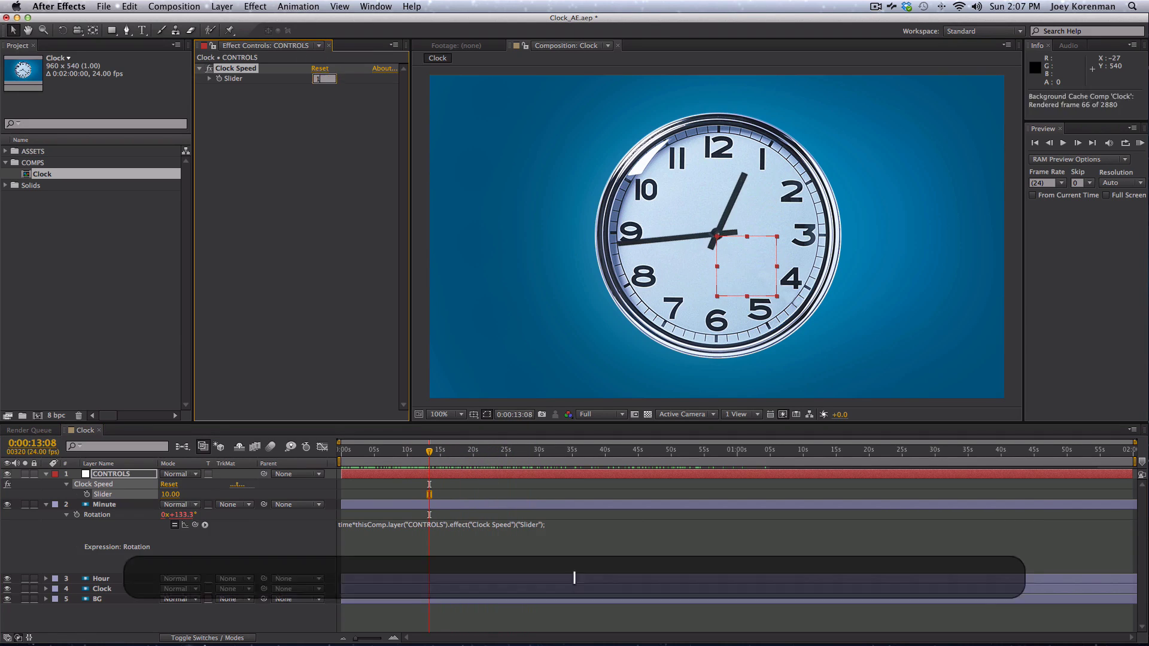
{"action": "type", "text": "20"}
{"action": "key", "text": "Return"}
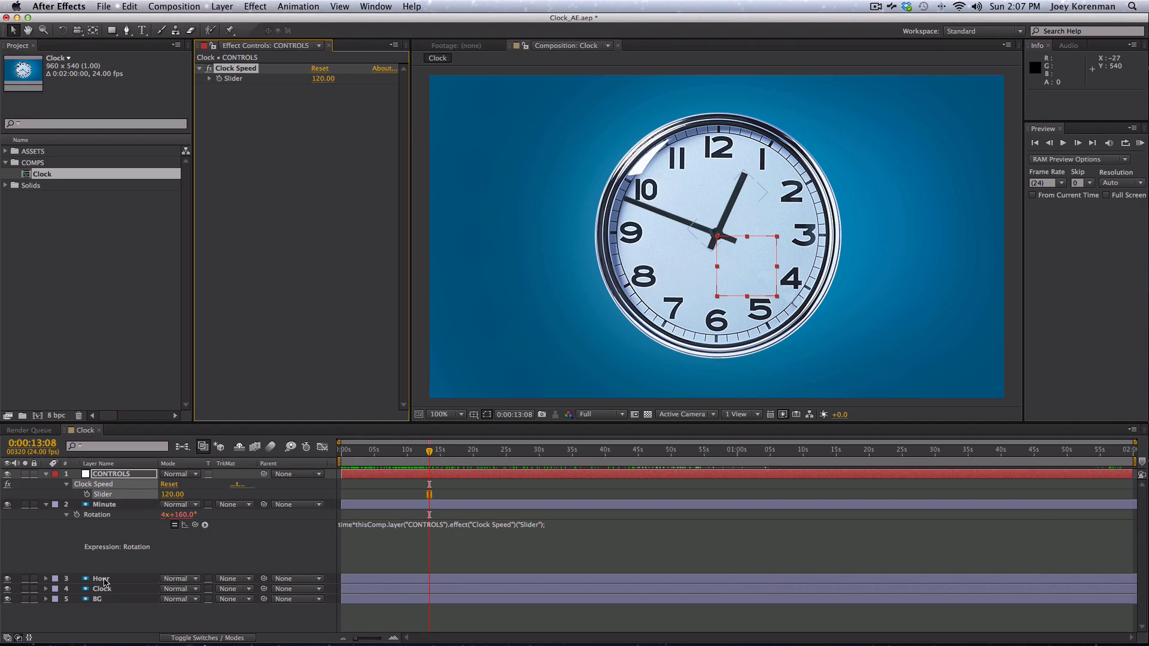
{"action": "left_click", "coordinate": [453, 535]}
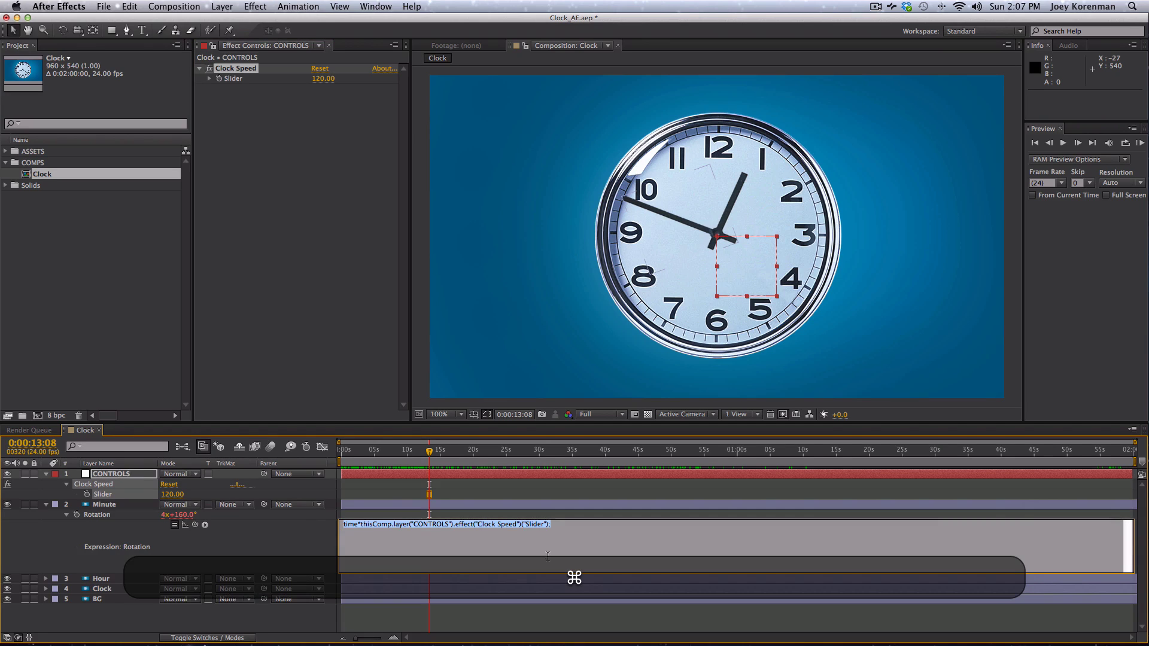
Copy the Minute rotation expression and bring up the Hour layer's rotation expression.
{"action": "key", "text": "super+c"}
{"action": "key", "text": "KP_Enter"}
{"action": "double_click", "coordinate": [101, 579]}
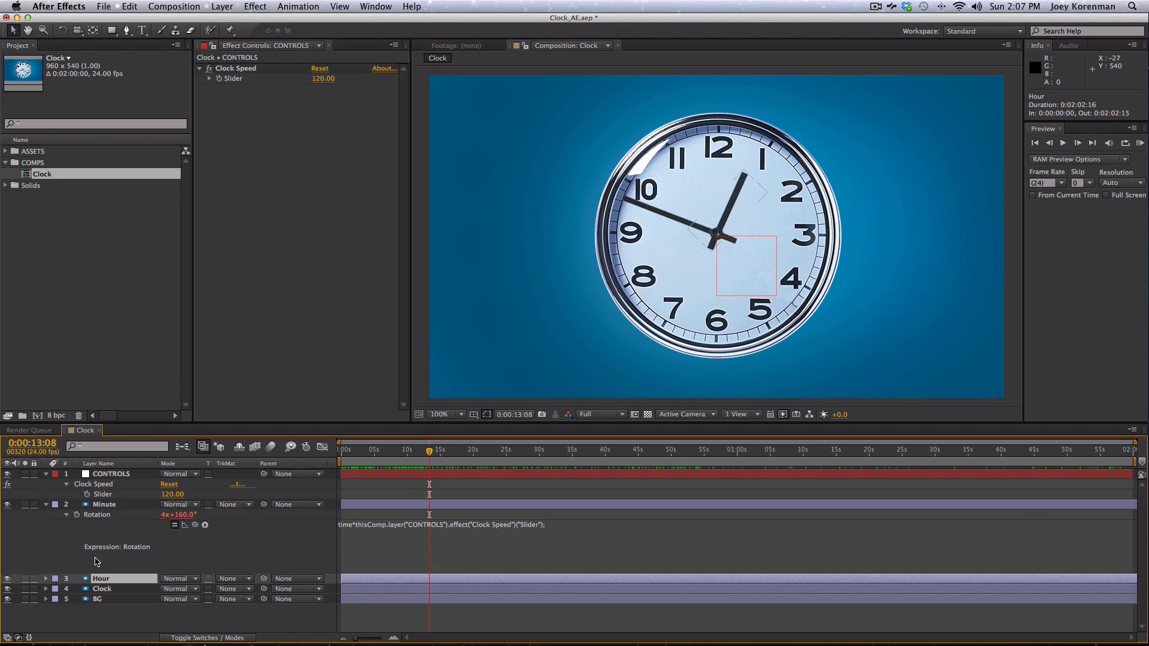
{"action": "left_click", "coordinate": [67, 516]}
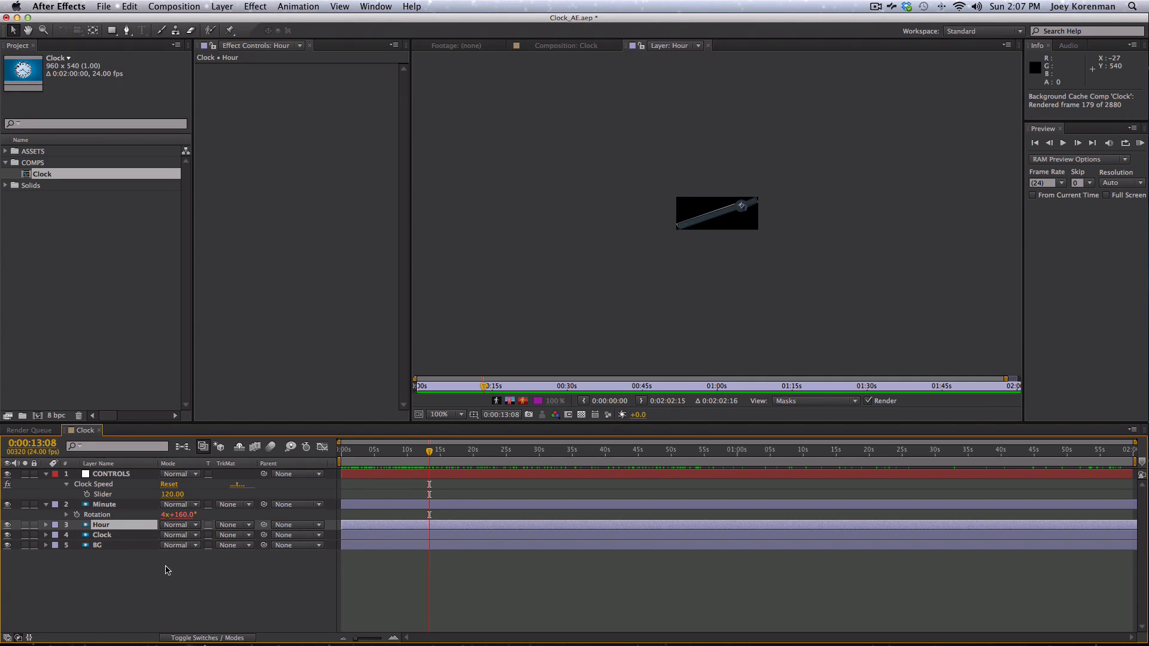
{"action": "key", "text": "super+v"}
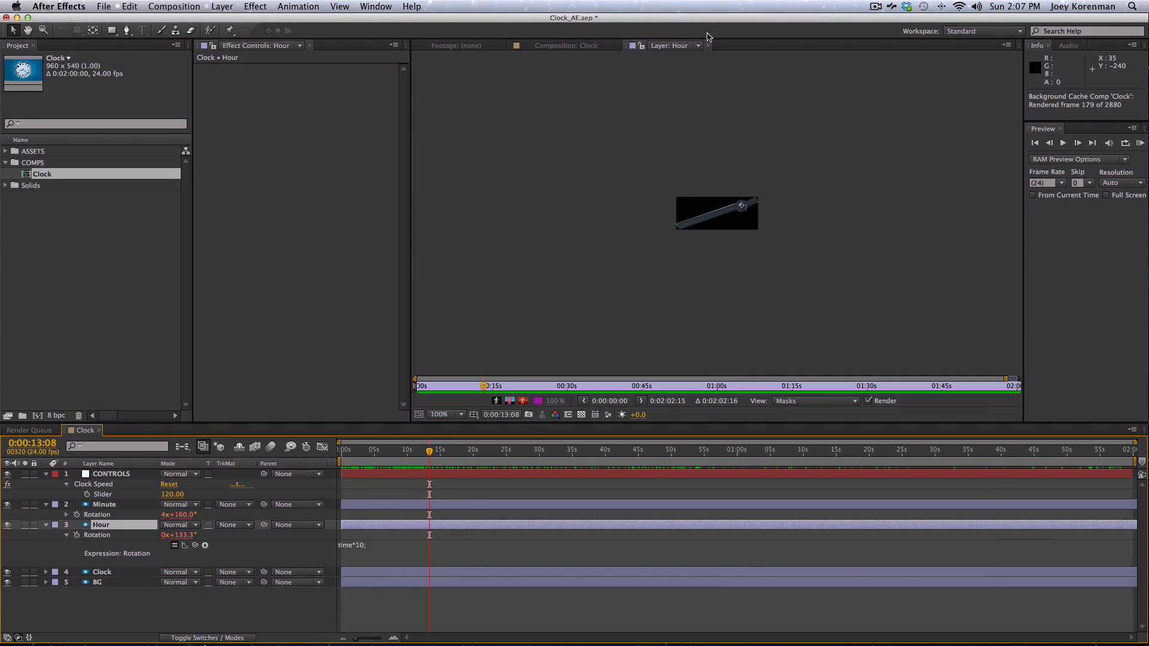
{"action": "left_click", "coordinate": [707, 45]}
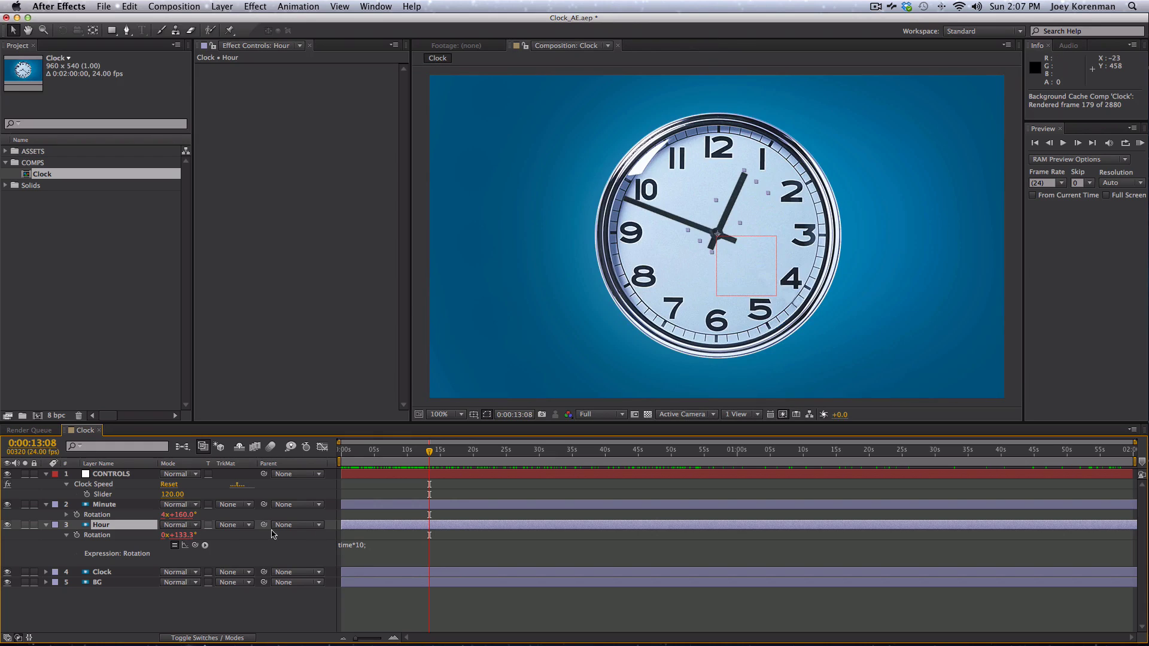
Replace the Hour's time*10 expression with the pasted Clock Speed expression divided by 12.
{"action": "left_click", "coordinate": [377, 557]}
{"action": "key", "text": "BackSpace"}
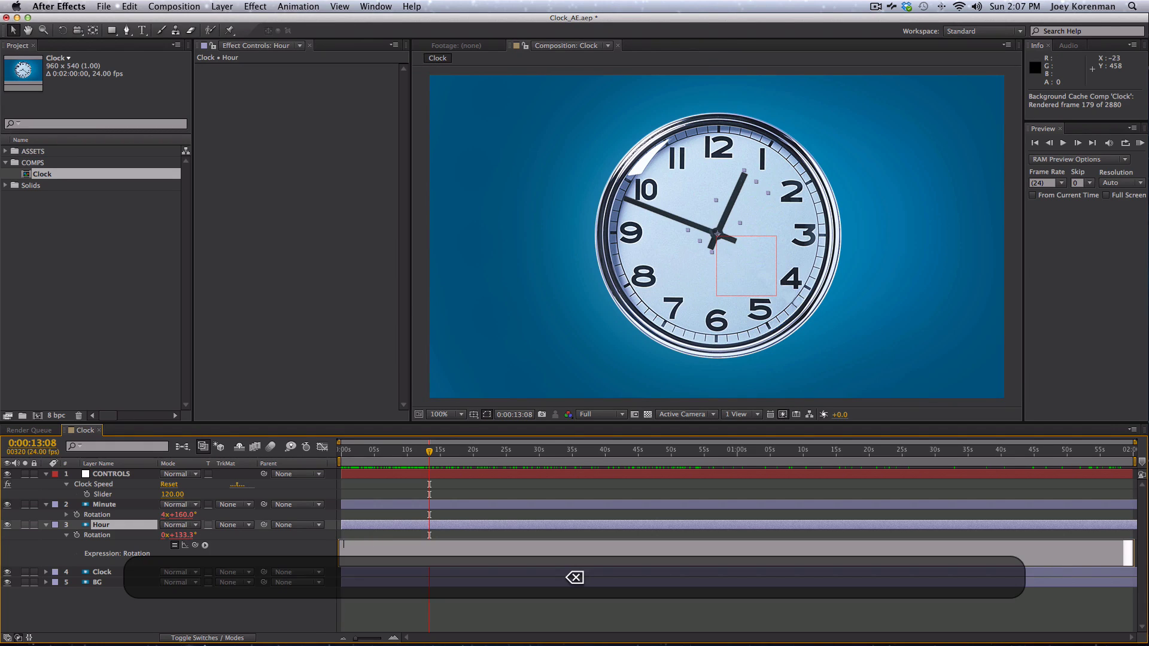
{"action": "key", "text": "super+v"}
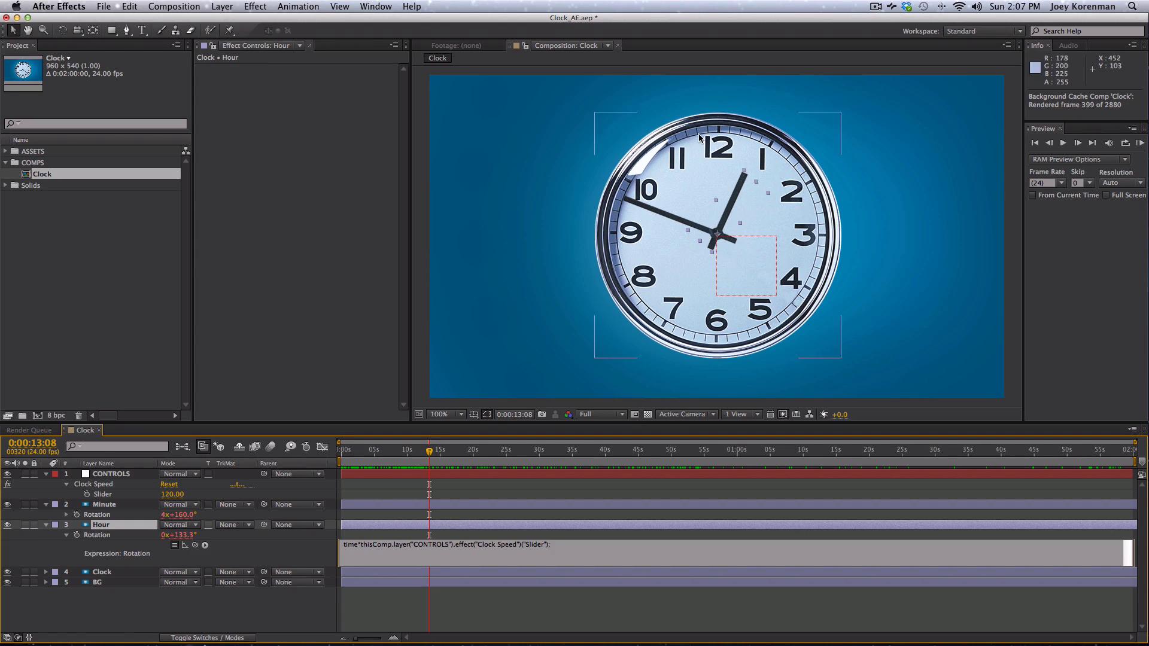
{"action": "key", "text": "Left"}
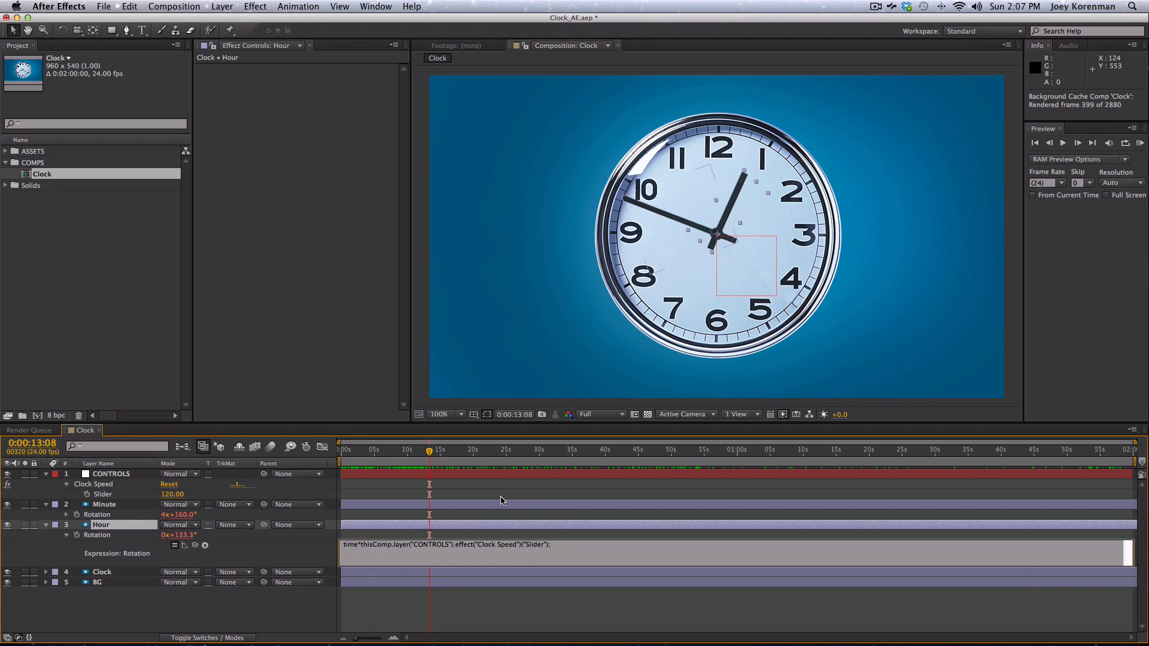
{"action": "type", "text": "/12"}
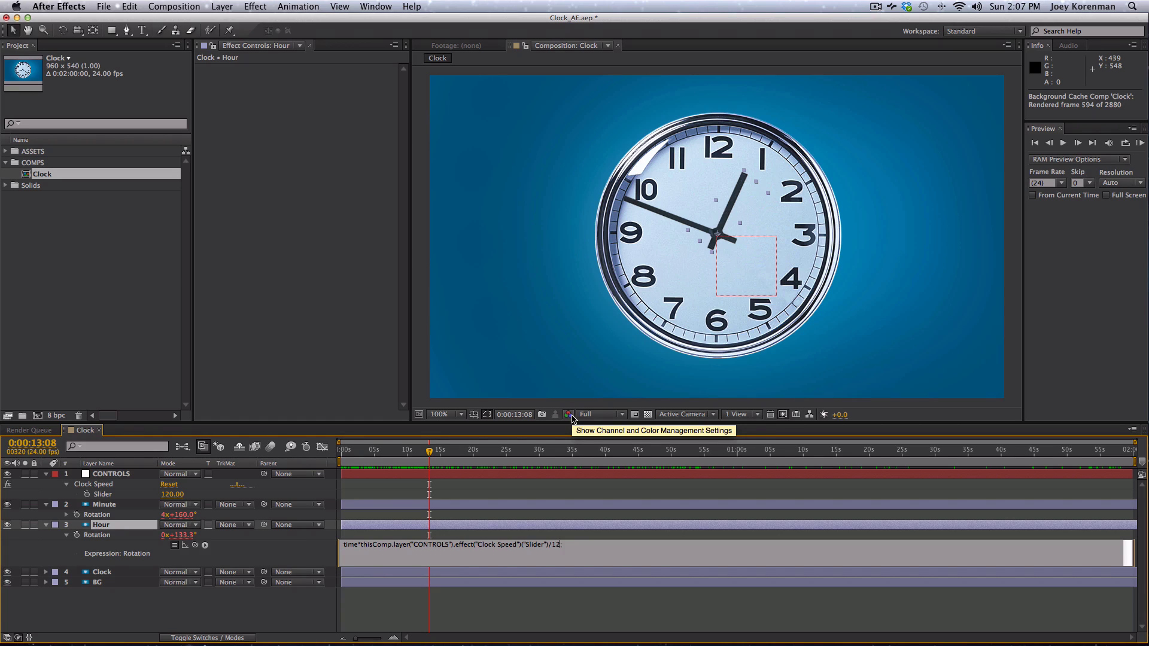
{"action": "key", "text": "BackSpace"}
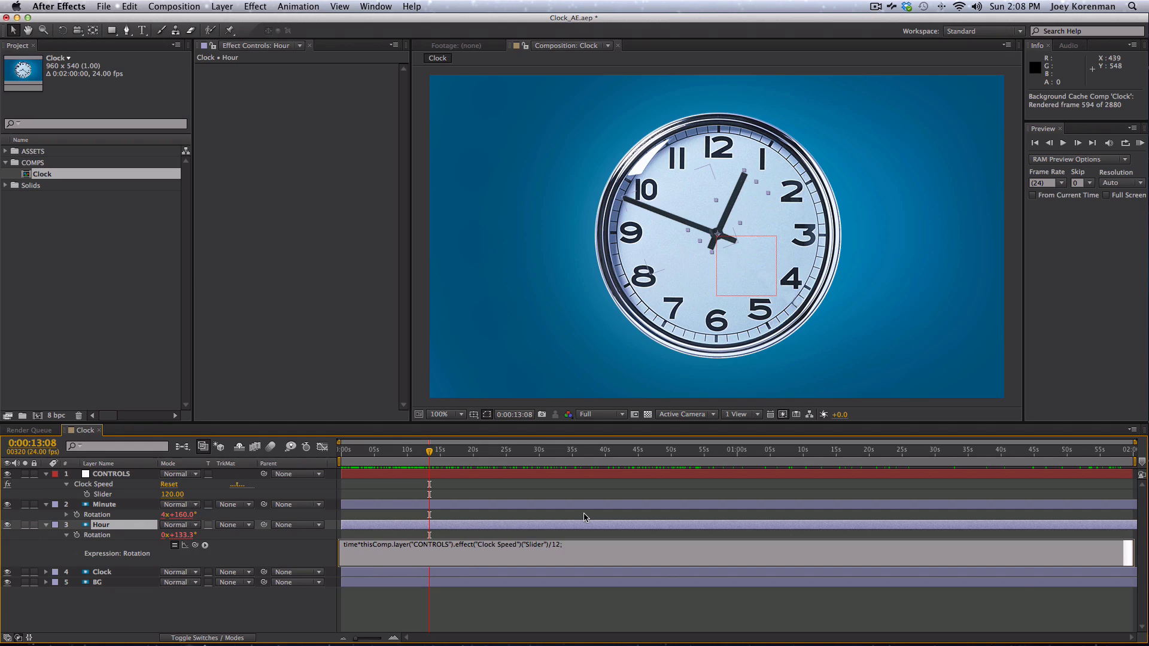
{"action": "key", "text": "KP_Enter"}
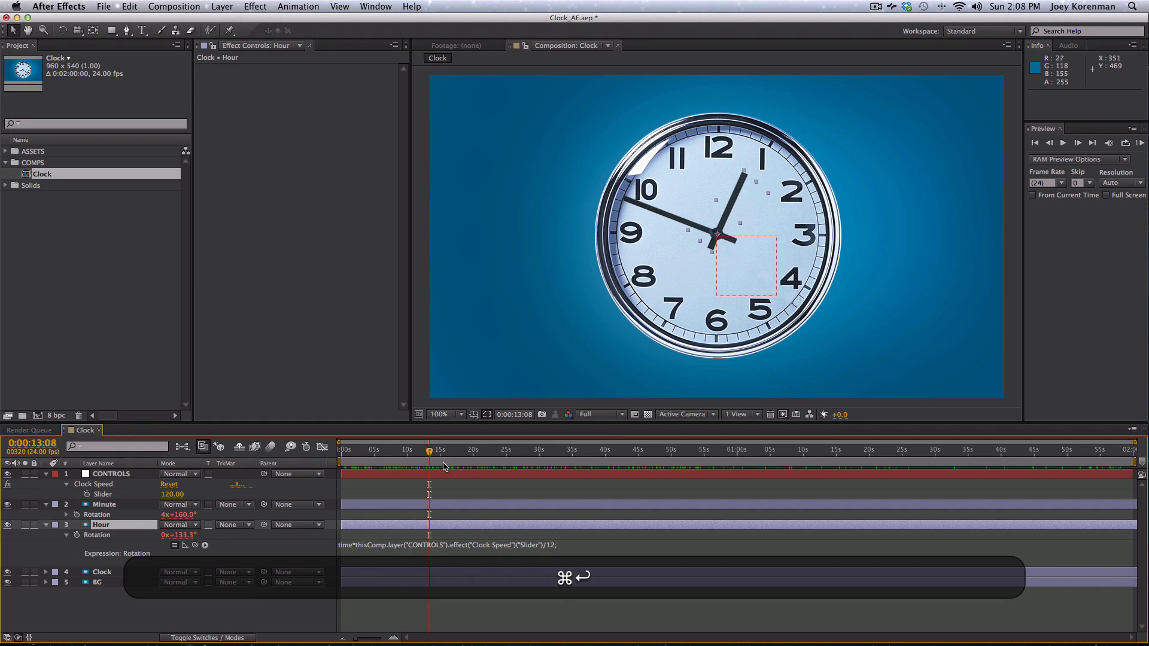
Collapse the Hour and Minute layers, select CONTROLS, and scrub to preview both hands.
{"action": "mouse_move", "coordinate": [430, 451]}
{"action": "left_mouse_down"}
{"action": "mouse_move", "coordinate": [353, 458]}
{"action": "mouse_move", "coordinate": [453, 453]}
{"action": "left_mouse_up"}
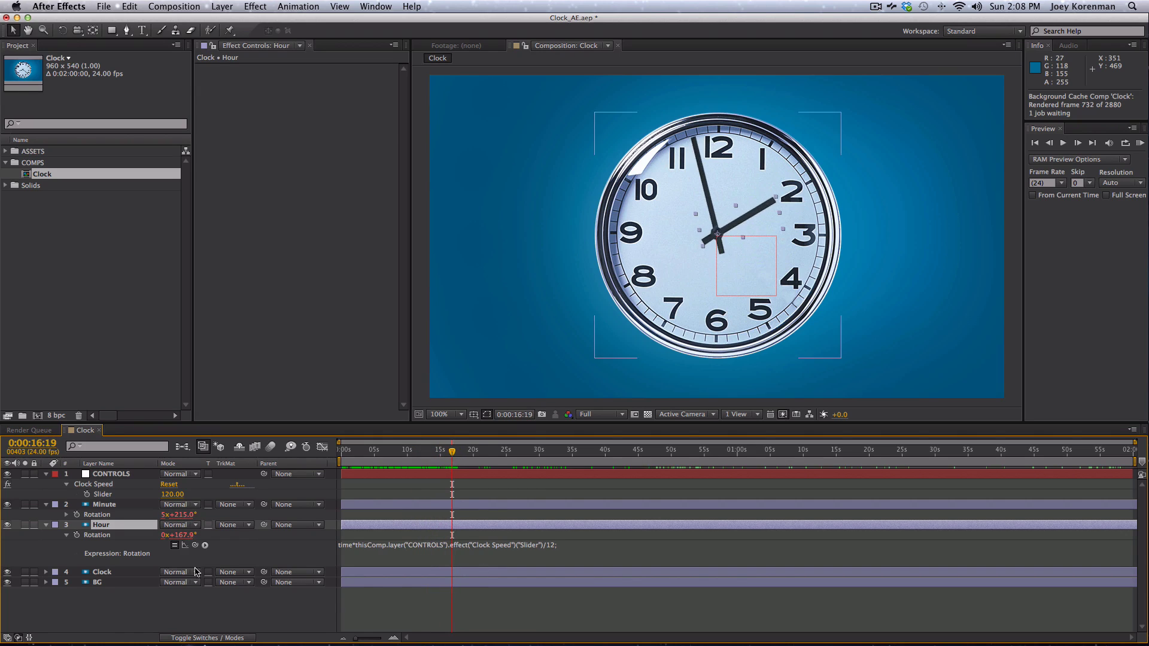
{"action": "left_click", "coordinate": [46, 525]}
{"action": "left_click", "coordinate": [46, 504]}
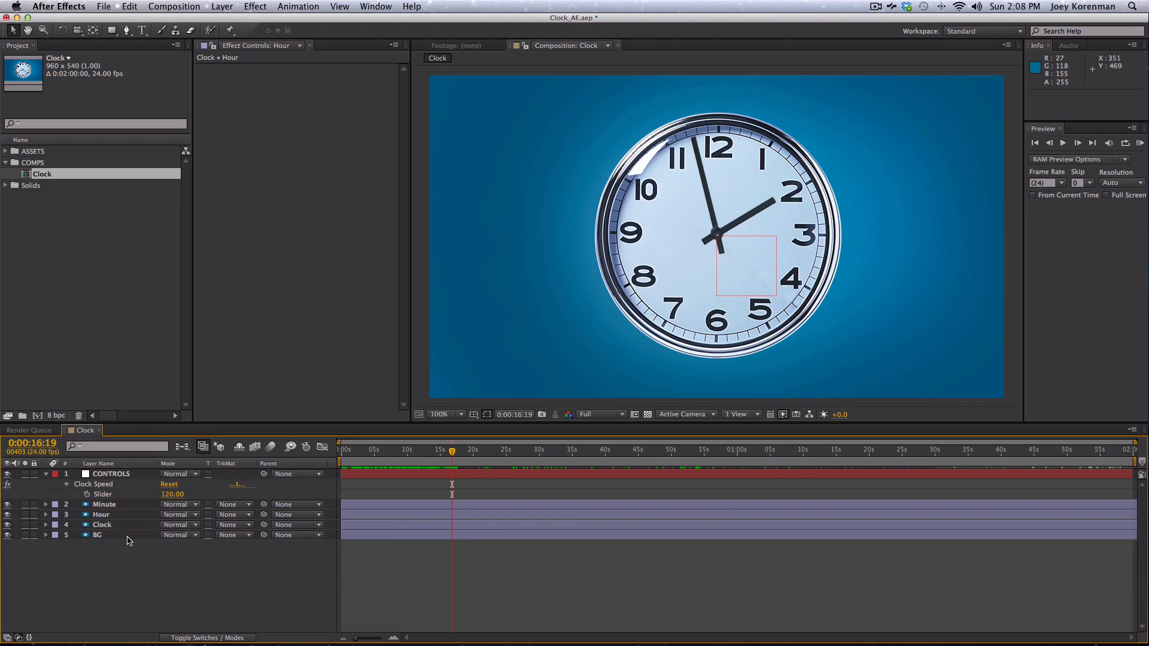
{"action": "left_click", "coordinate": [103, 477]}
{"action": "mouse_move", "coordinate": [377, 450]}
{"action": "left_mouse_down"}
{"action": "mouse_move", "coordinate": [345, 454]}
{"action": "mouse_move", "coordinate": [378, 448]}
{"action": "left_mouse_up"}
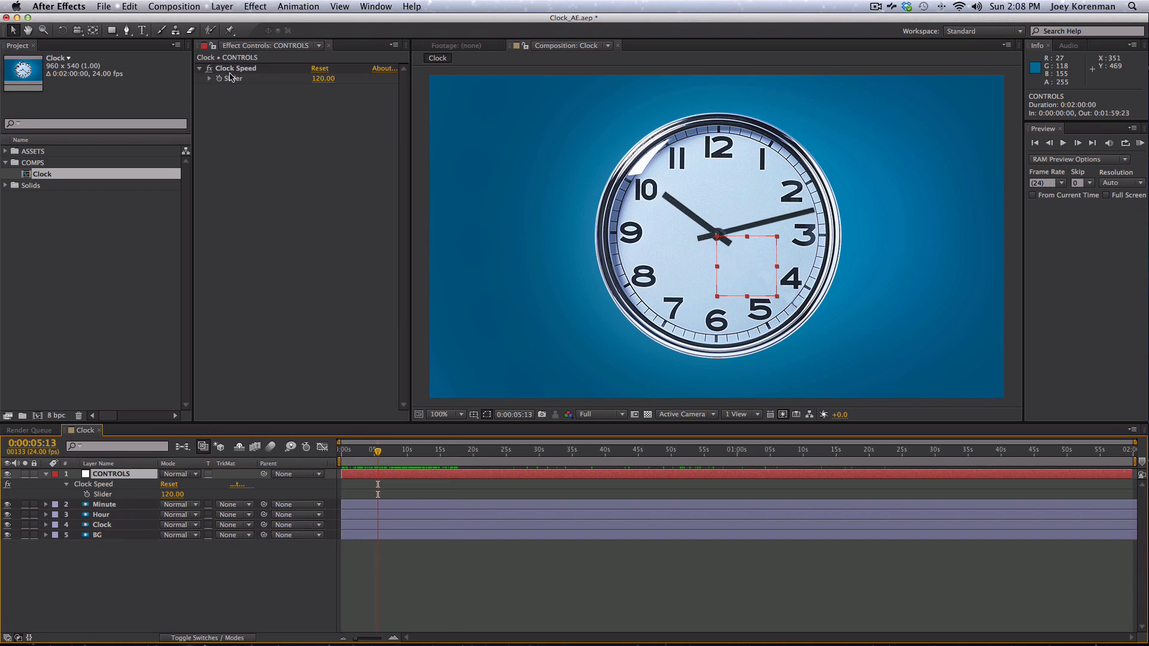
Enter 200 as the Clock Speed Slider value and scrub to watch both hands spin faster.
{"action": "left_click", "coordinate": [323, 79]}
{"action": "type", "text": "200"}
{"action": "key", "text": "Return"}
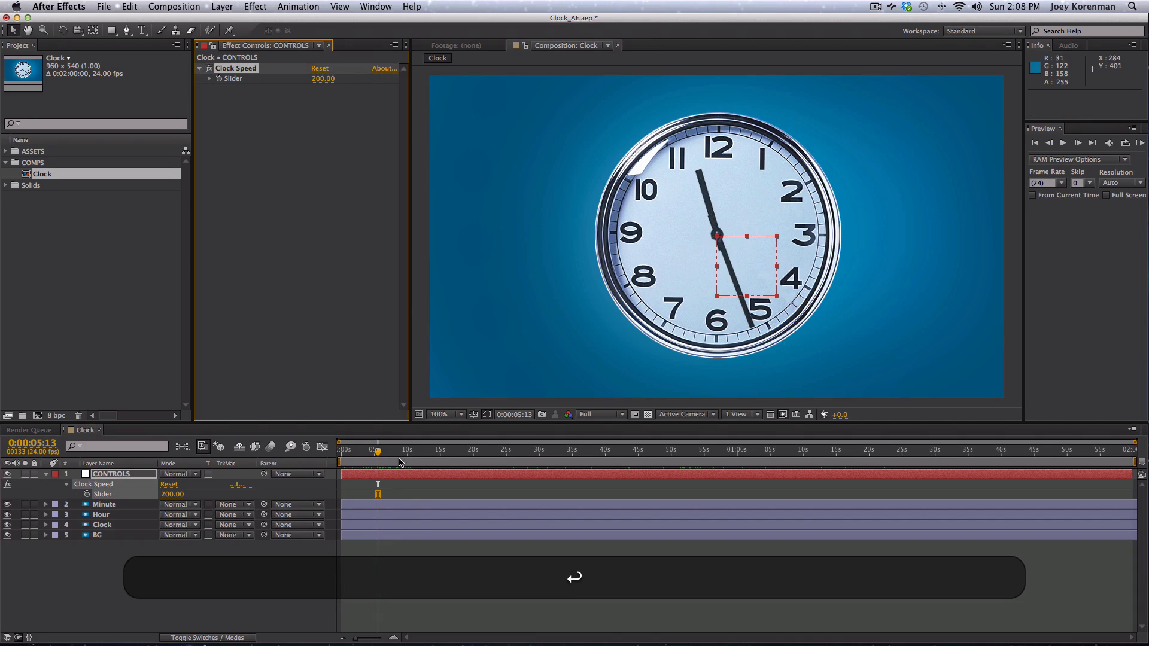
{"action": "left_click_drag", "start_coordinate": [378, 450], "coordinate": [526, 395]}
{"action": "left_click", "coordinate": [323, 559]}
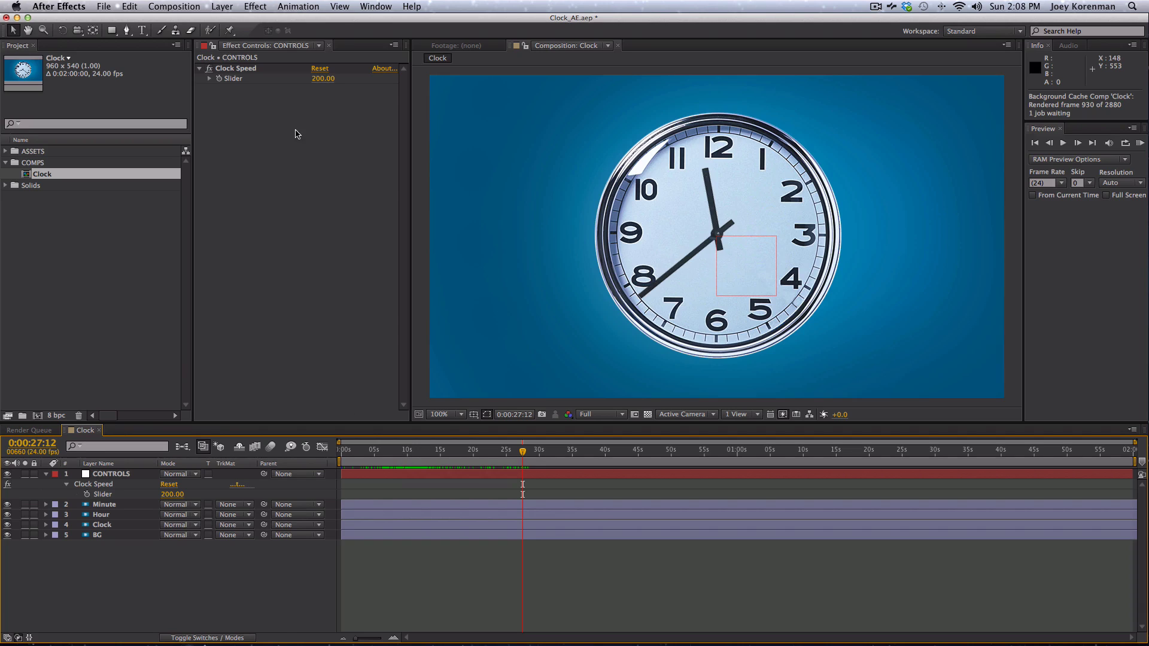
{"action": "left_click_drag", "start_coordinate": [411, 454], "coordinate": [486, 450]}
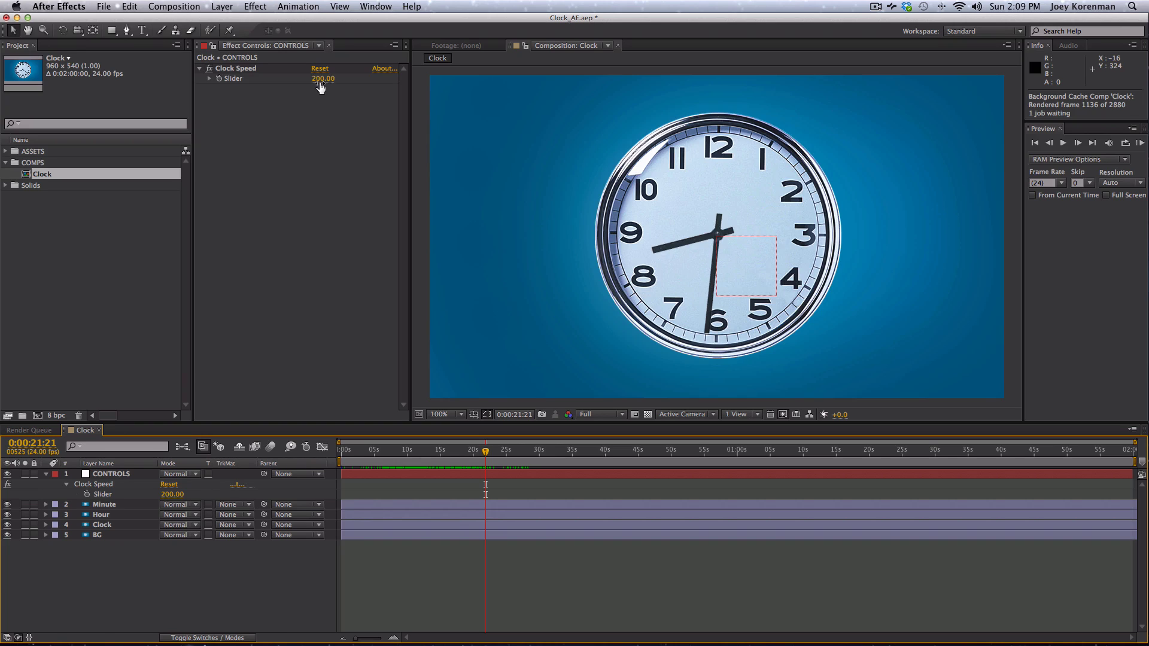
Enter 100 as the Clock Speed Slider value and scrub forward from 8 seconds to preview.
{"action": "left_click", "coordinate": [322, 79]}
{"action": "type", "text": "100"}
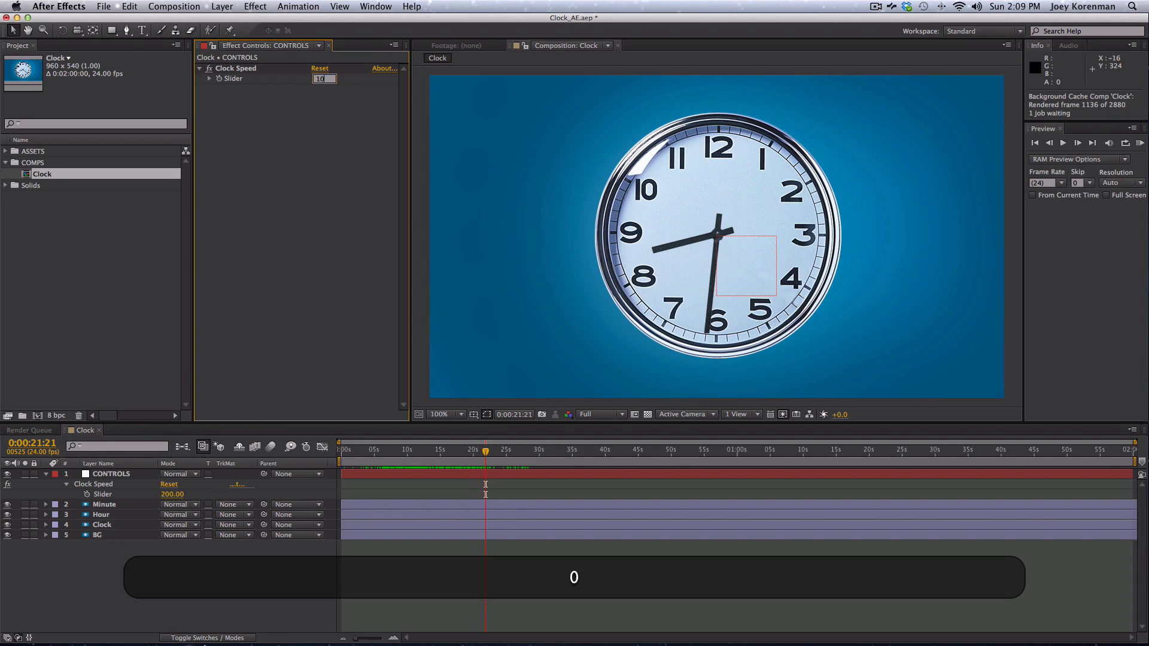
{"action": "key", "text": "Return"}
{"action": "left_click", "coordinate": [389, 453]}
{"action": "left_click_drag", "start_coordinate": [386, 454], "coordinate": [494, 453]}
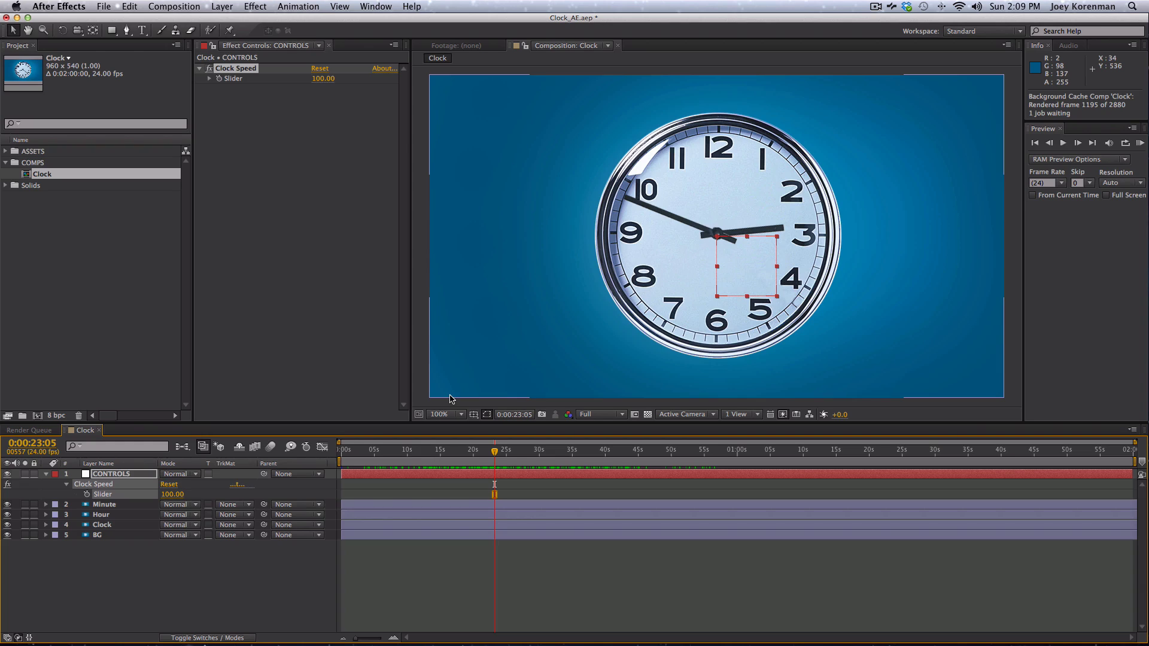
{"action": "left_click", "coordinate": [413, 6]}
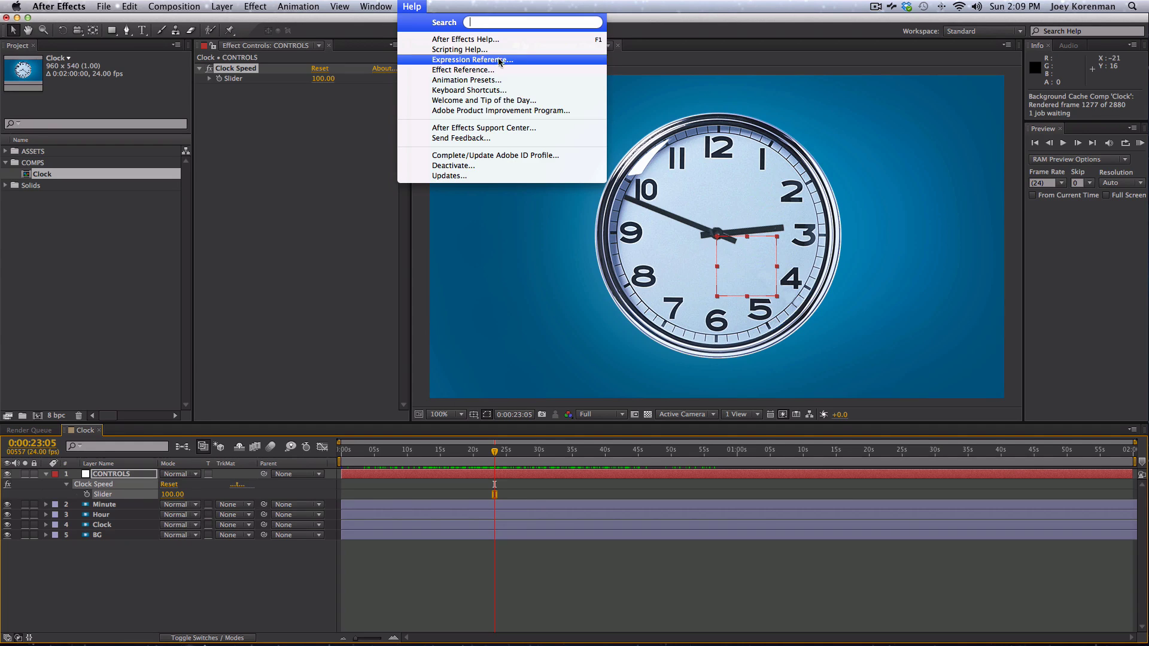
{"action": "left_click", "coordinate": [334, 331]}
{"action": "left_click", "coordinate": [445, 603]}
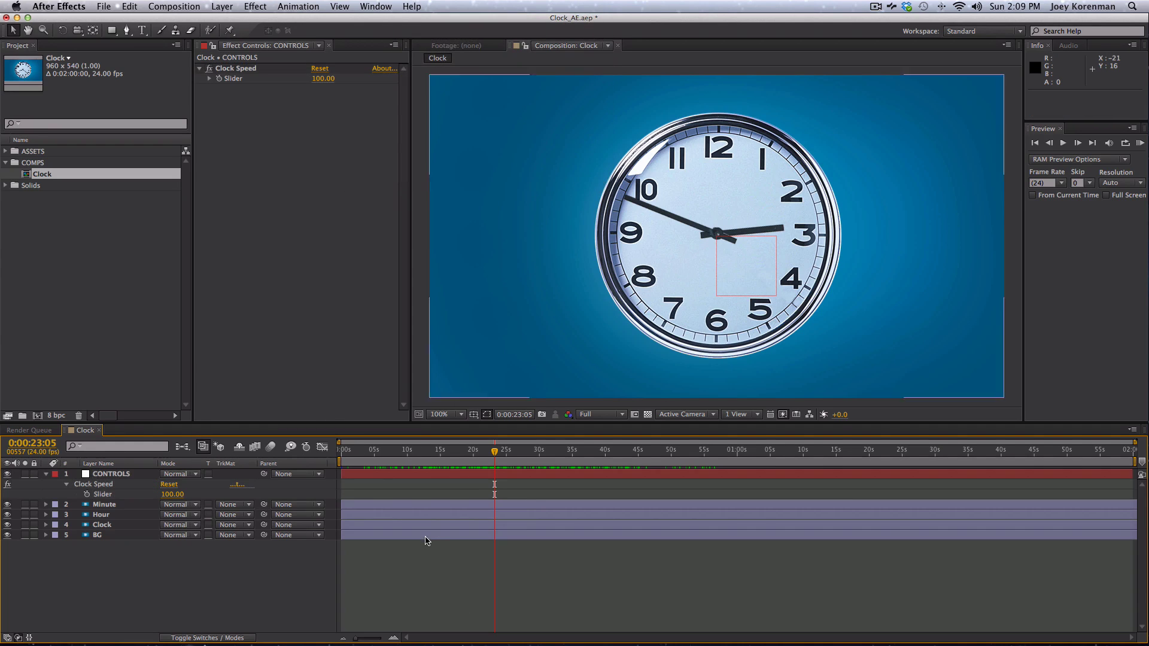